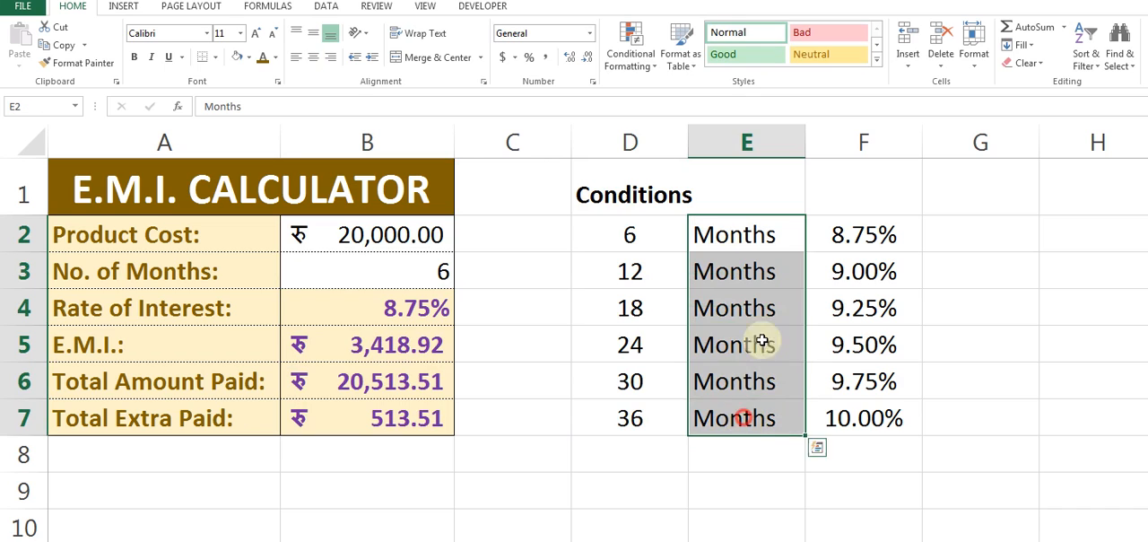
Review the Conditions table, matching each number of months with its interest rate in D2:F7.
left_click(815, 231)
left_click(629, 273)
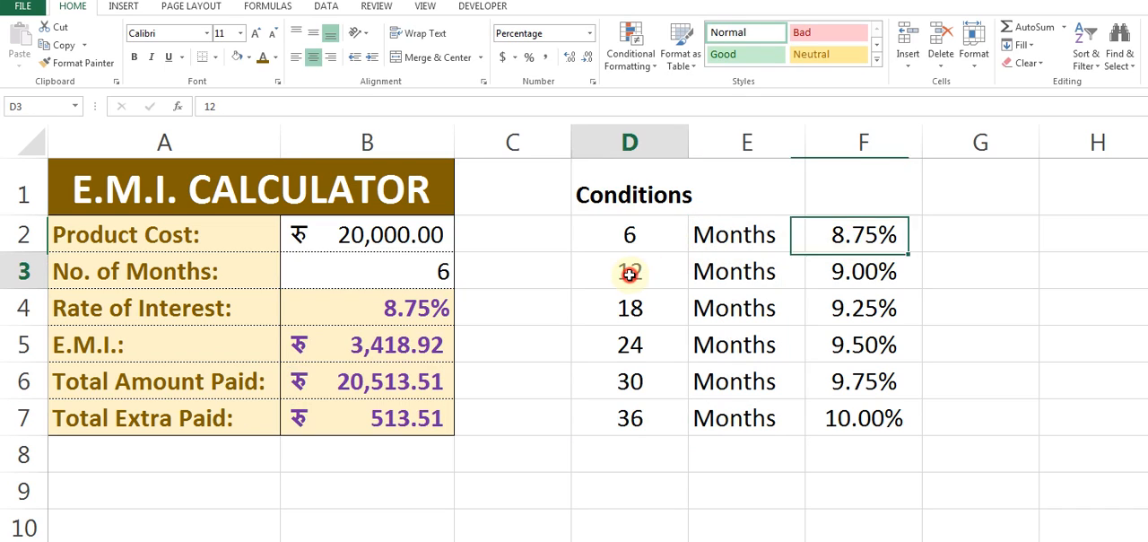
left_click(865, 271)
left_click(644, 309)
left_click(856, 311)
left_click(661, 346)
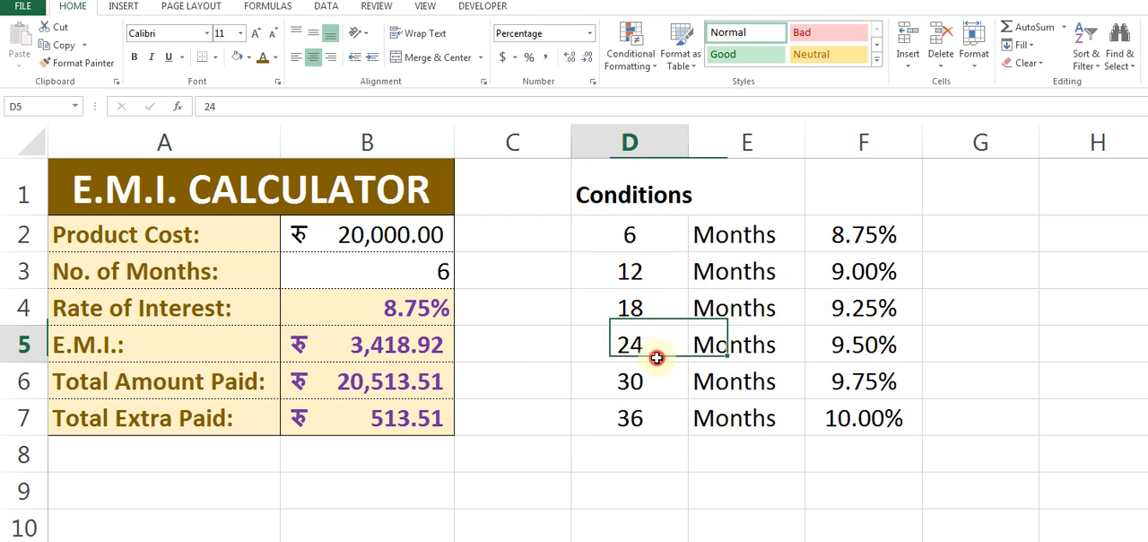
left_click(842, 344)
left_click_drag(663, 236, 866, 418)
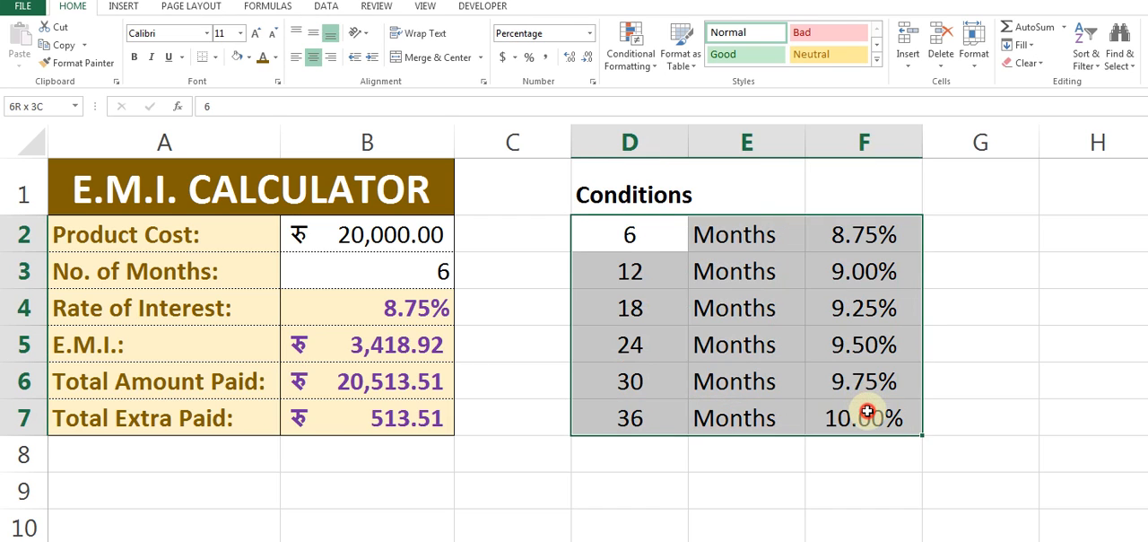
left_click(609, 269)
Choose 18 as the number of months in B3 and inspect the rate of interest formula.
left_click(374, 269)
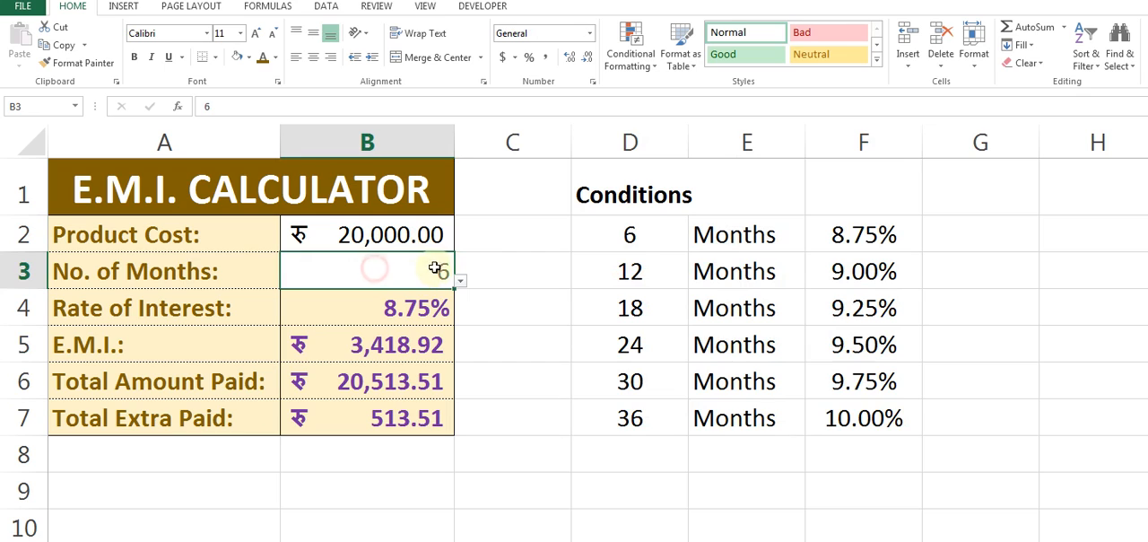
left_click(460, 282)
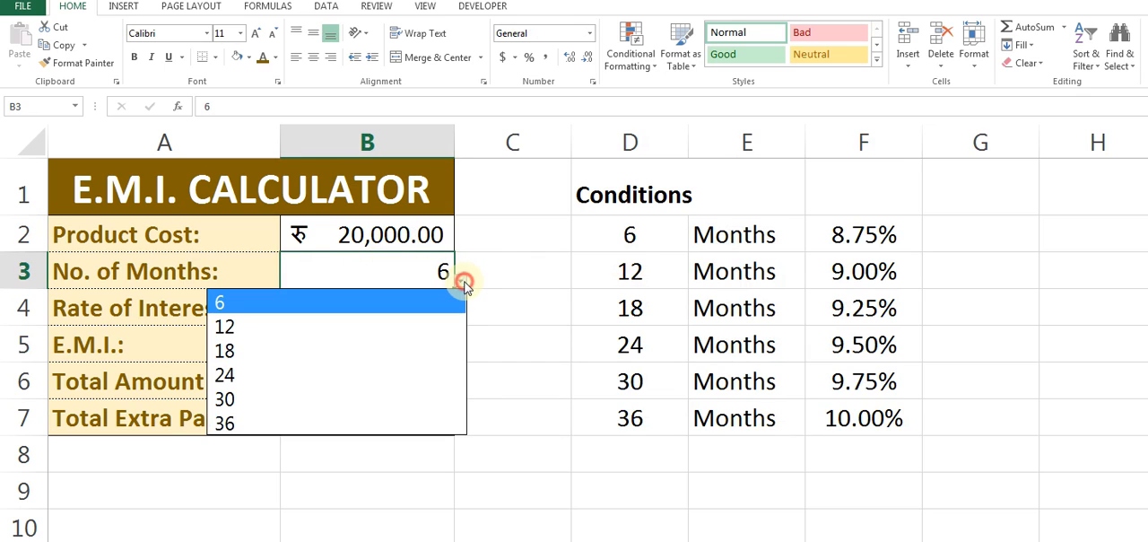
left_click(250, 362)
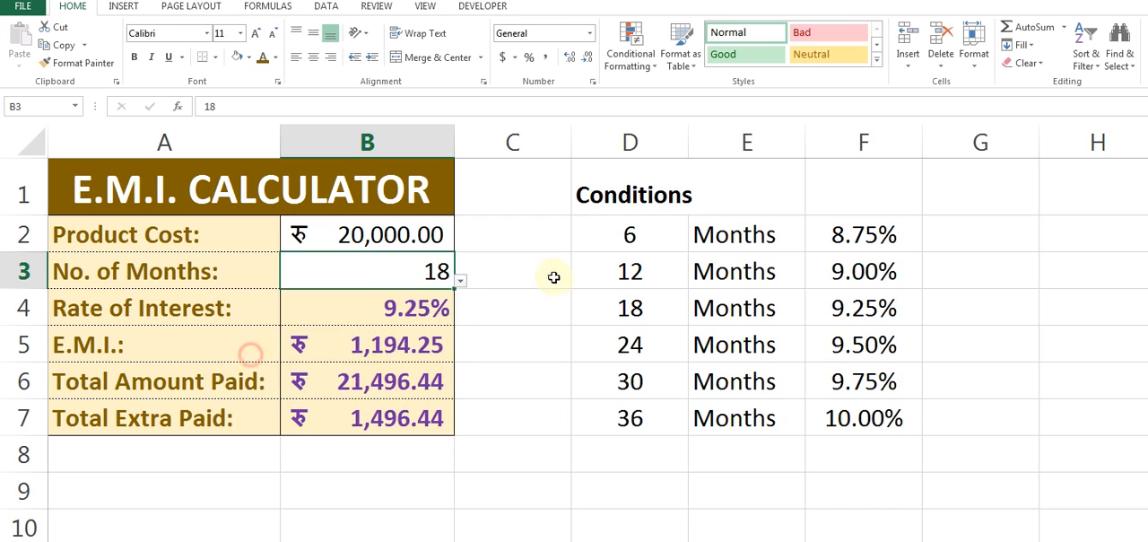
left_click(430, 308)
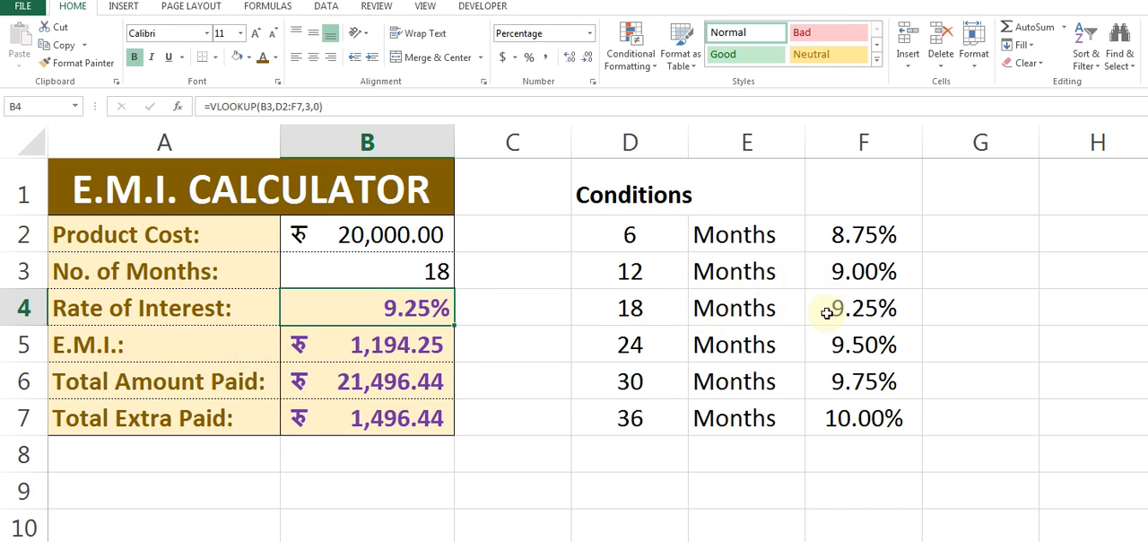
Choose 36 as the number of months and compare the rate of interest with the 36-month condition.
left_click(439, 274)
left_click(460, 281)
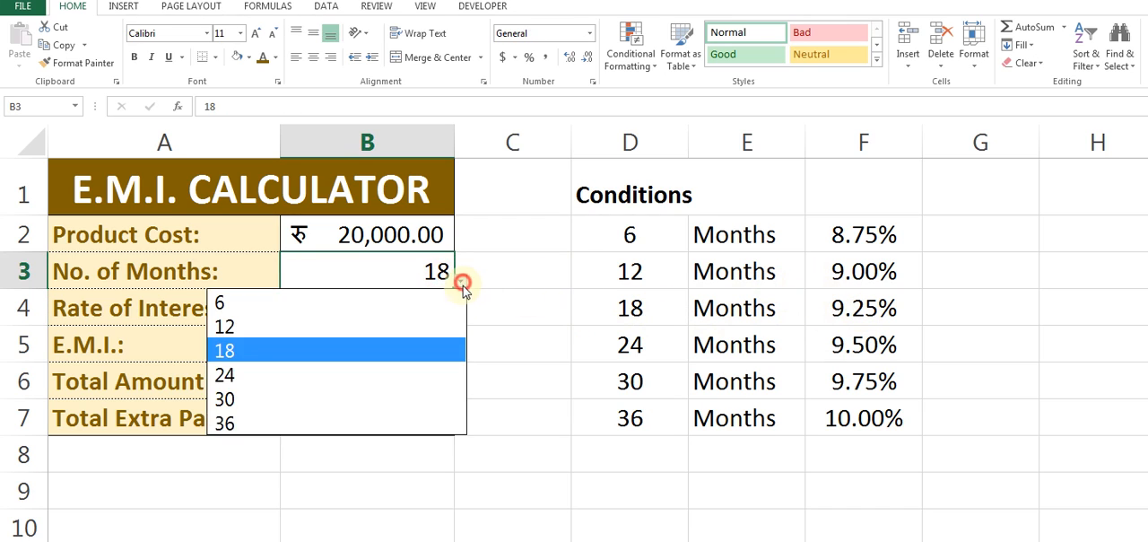
left_click(372, 400)
left_click(512, 273)
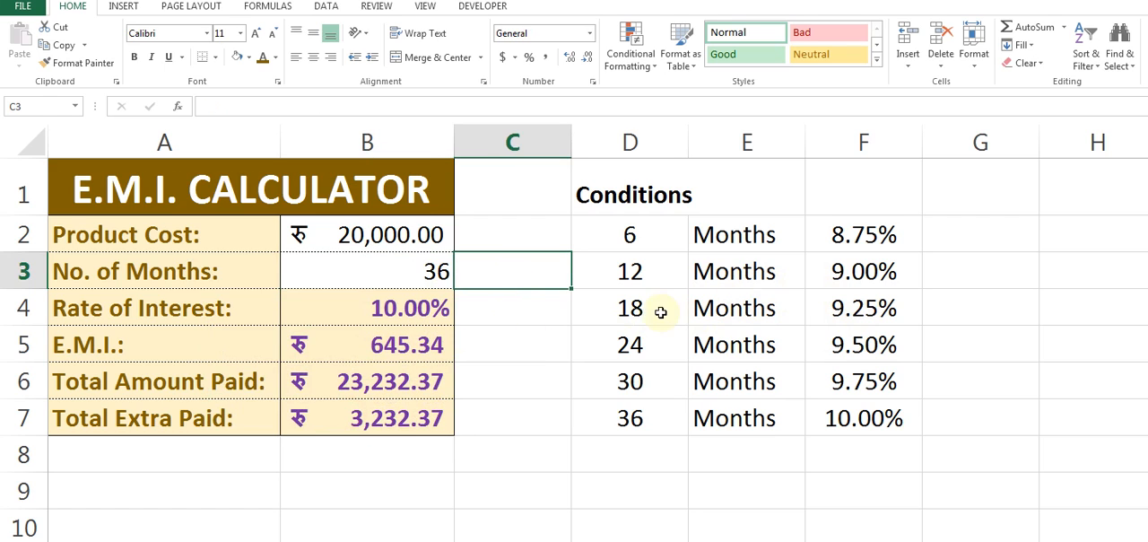
left_click(829, 418)
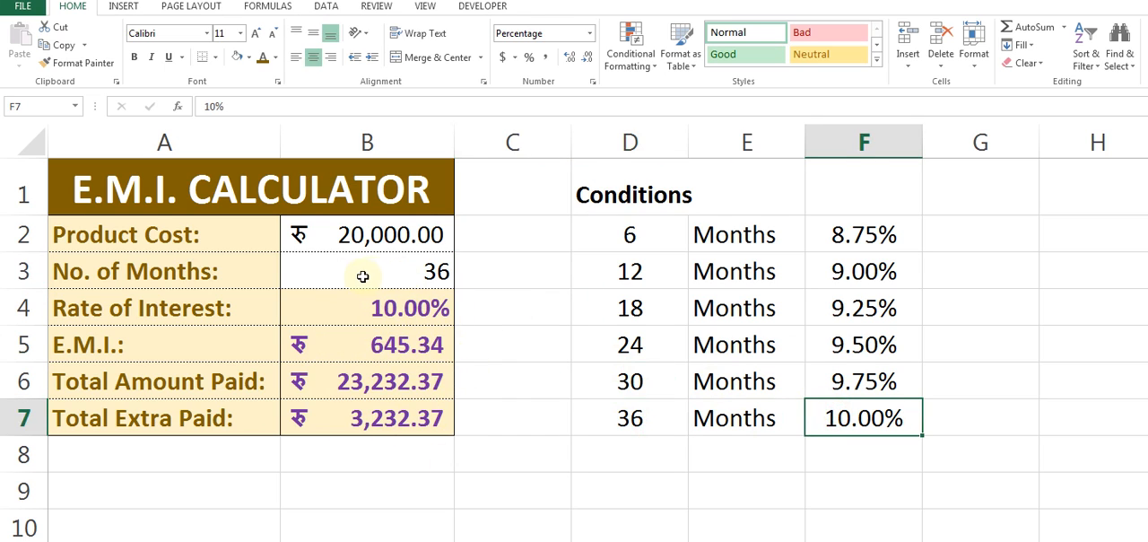
Examine the calculator's input cells and the rate, E.M.I., total paid and extra paid formulas in B2:B7.
left_click(490, 265)
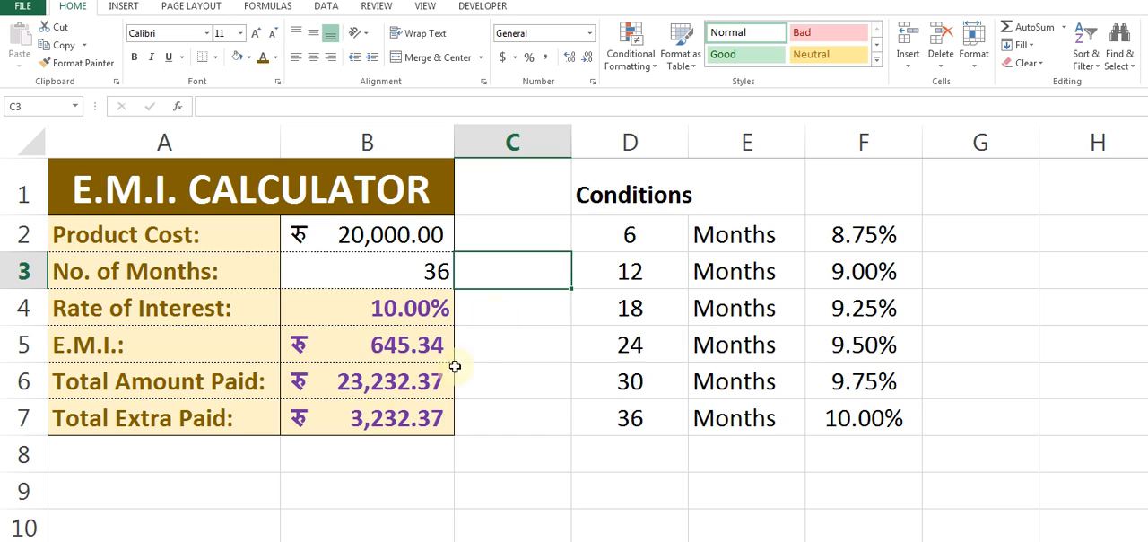
left_click(367, 234)
left_click(431, 269)
left_click(387, 310)
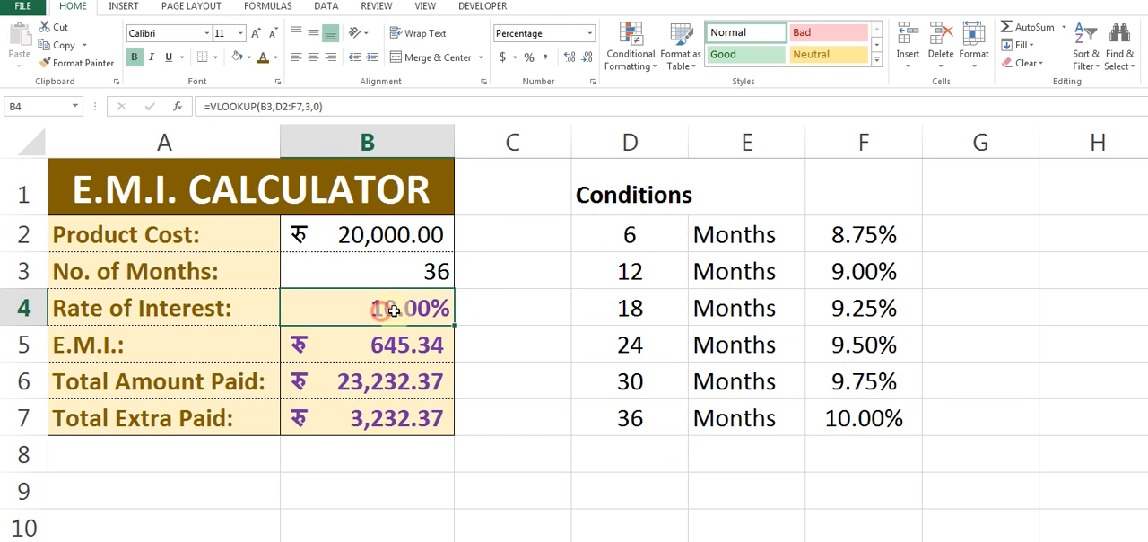
left_click(386, 346)
left_click(391, 382)
left_click(394, 420)
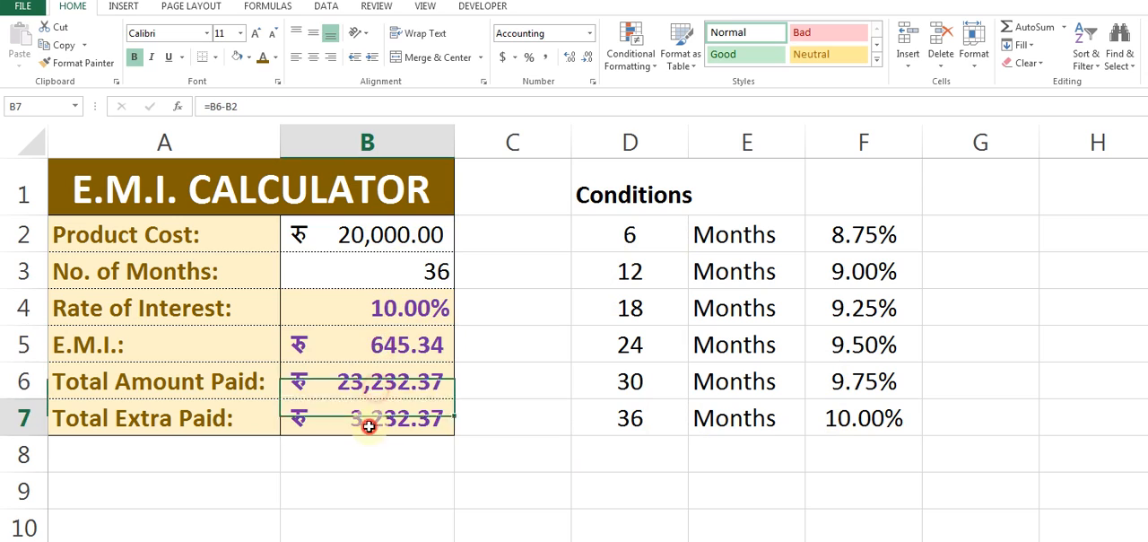
left_click(366, 251)
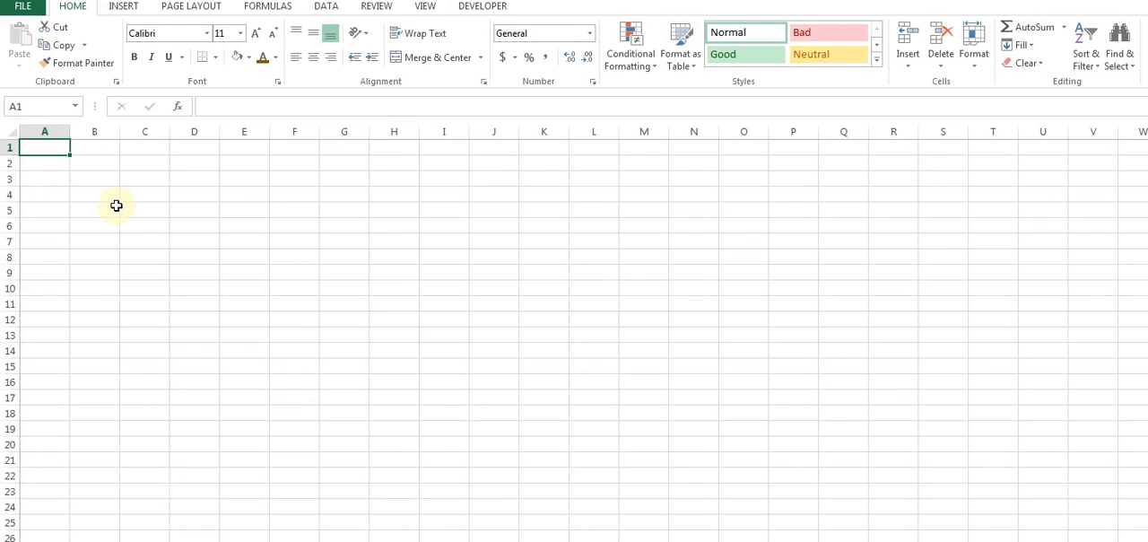
On a blank sheet, enter the title "E.M.I. CALCULATOR" in A1.
scroll(116, 205, "up", 8)
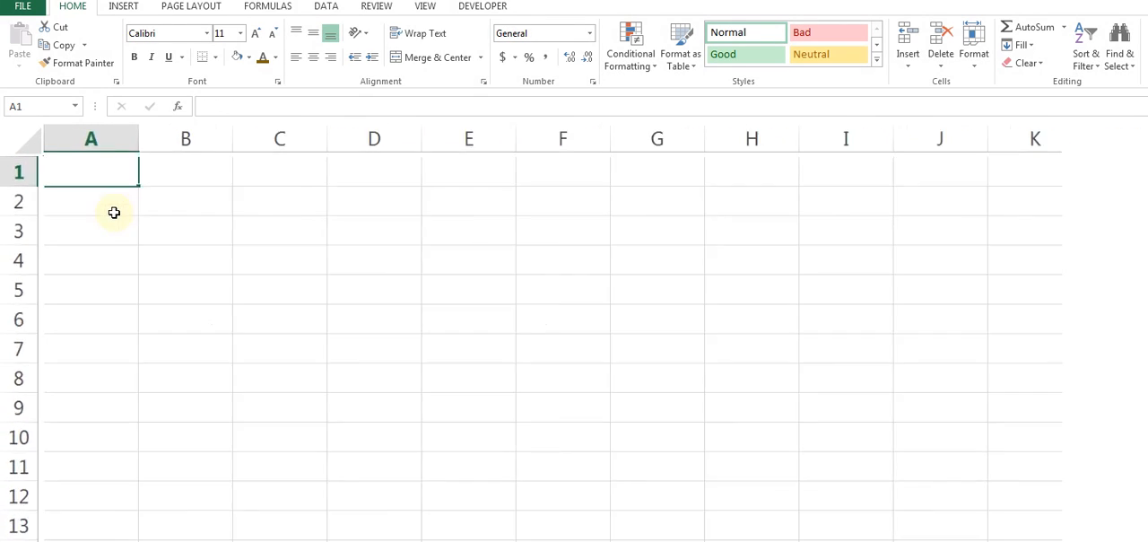
type("E.M.")
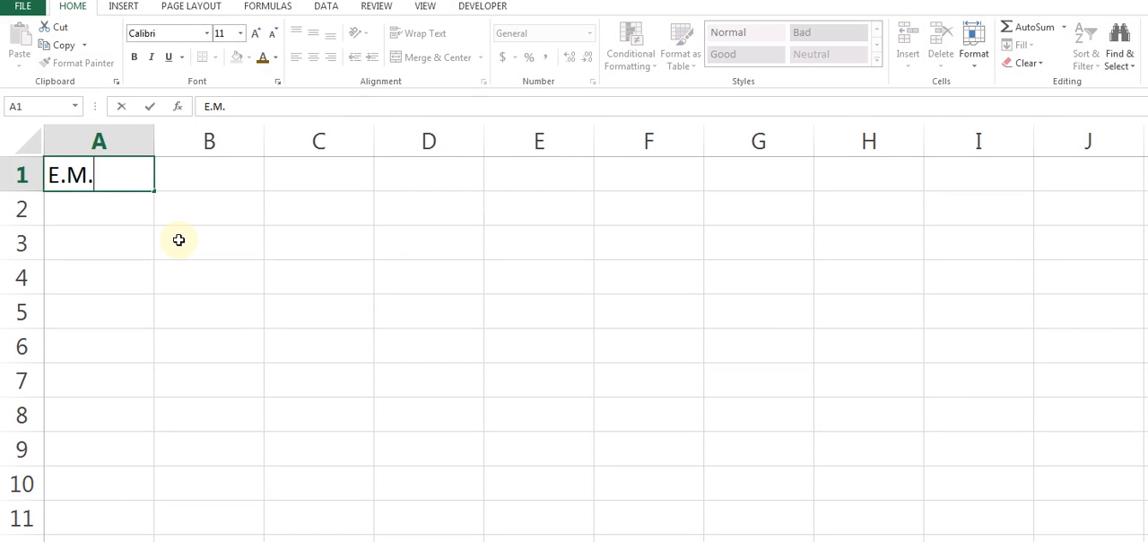
type("I. CALCULATOR")
key("Return")
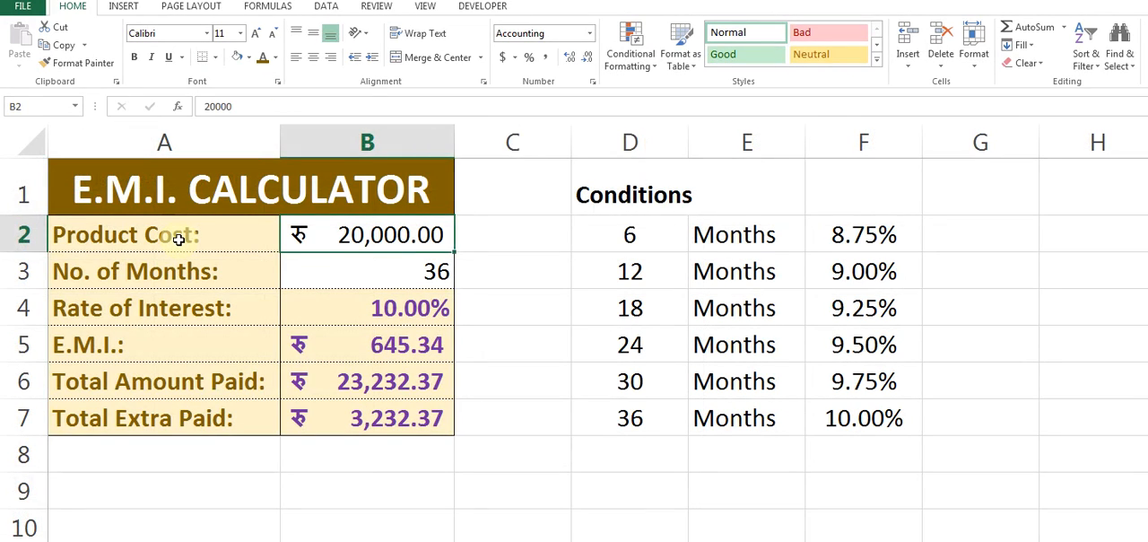
Copy the Conditions table D1:F7 from the finished calculator and paste it at E1 of the new sheet.
left_click_drag(628, 195, 862, 418)
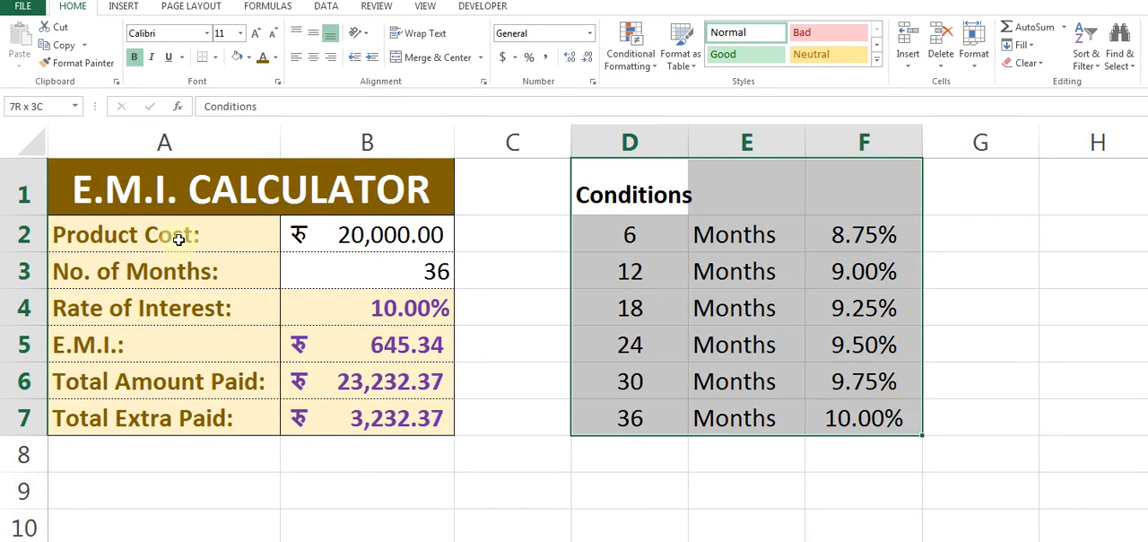
key("ctrl+c")
key("Right")
key("Right")
key("Right")
key("Right")
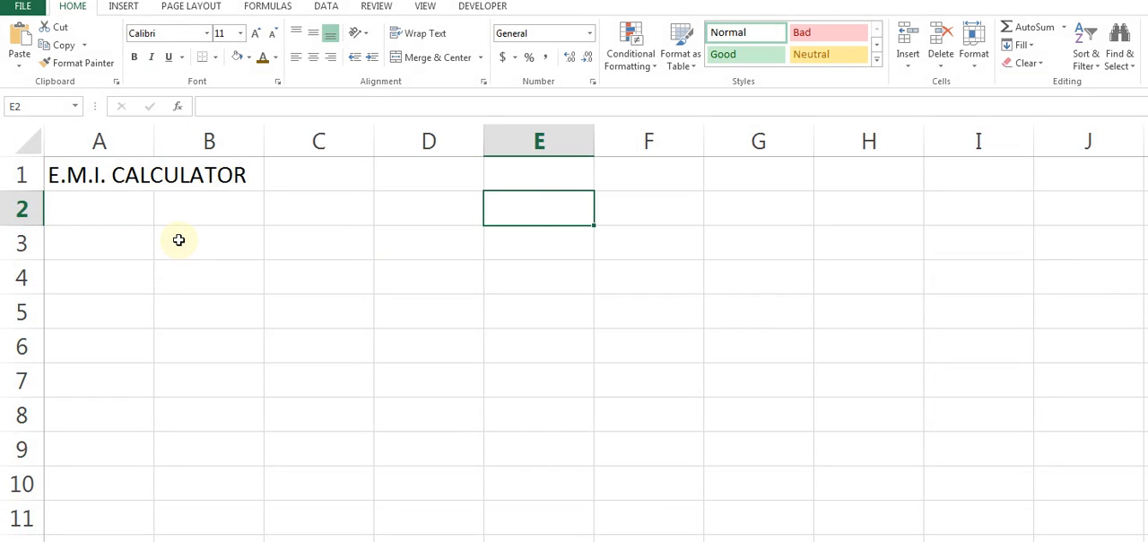
key("Up")
key("ctrl+v")
Copy A2:B7 from the finished calculator and paste only its column widths at A3 of the new sheet.
key("Down")
key("Left")
key("Left")
key("Left")
key("Left")
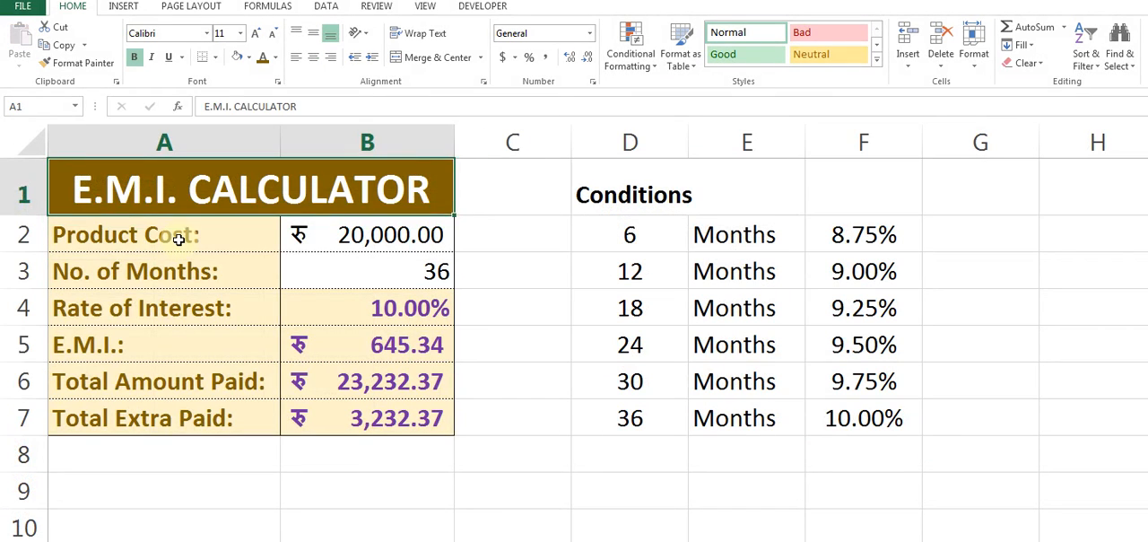
left_click(178, 240)
key("ctrl+shift+Down")
key("shift+Right")
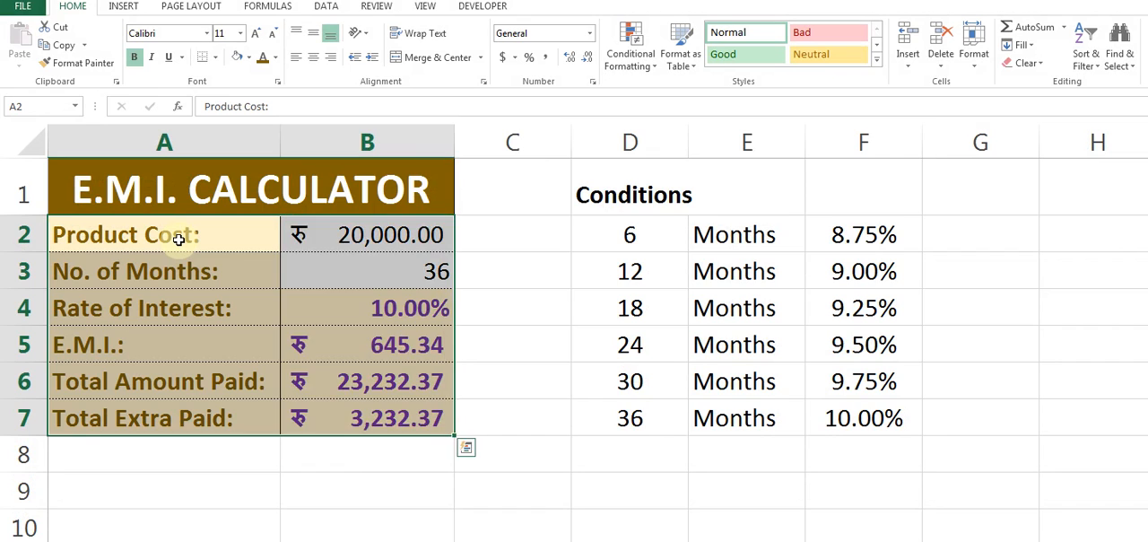
key("ctrl+c")
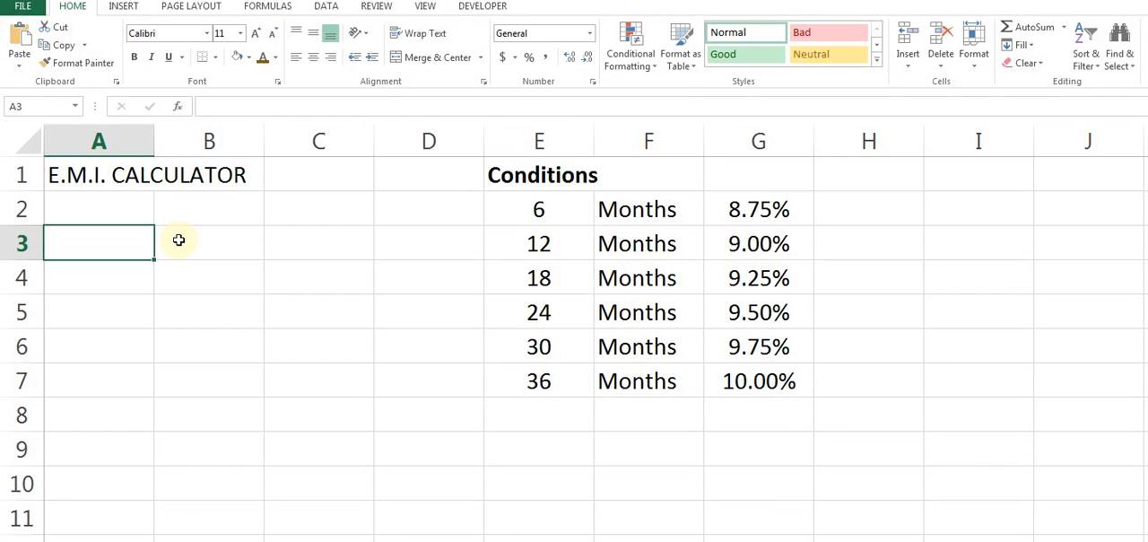
key("ctrl+alt+v")
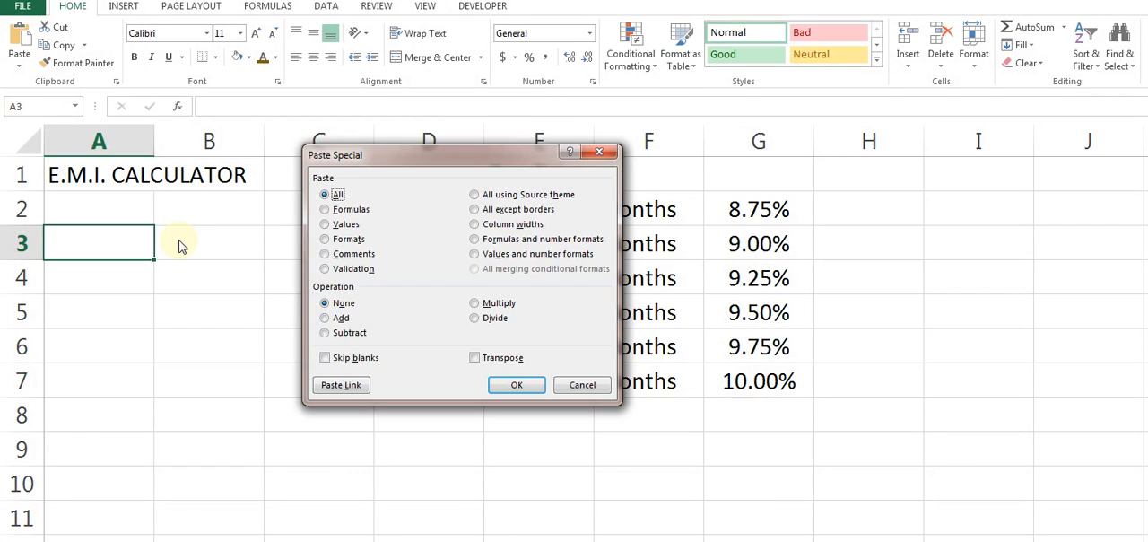
key("w")
key("Return")
Paste only the formats of the copied calculator range onto A3:B8.
key("ctrl+alt+v")
key("t")
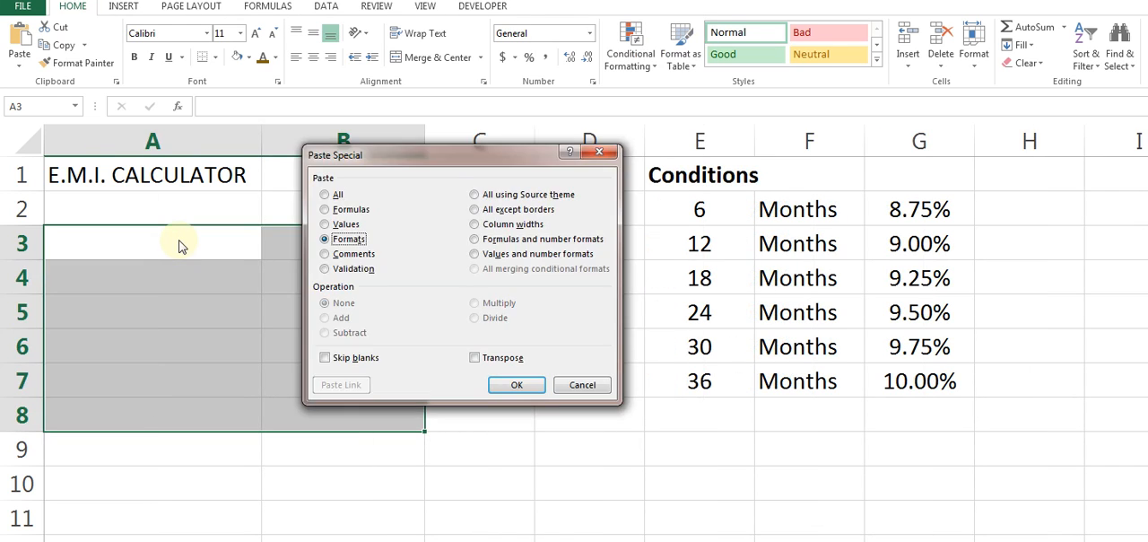
key("Return")
Move the formatted calculator block up one row so it occupies A2:B7 directly below the title.
key("Up")
key("ctrl+Right")
key("ctrl+shift+Down")
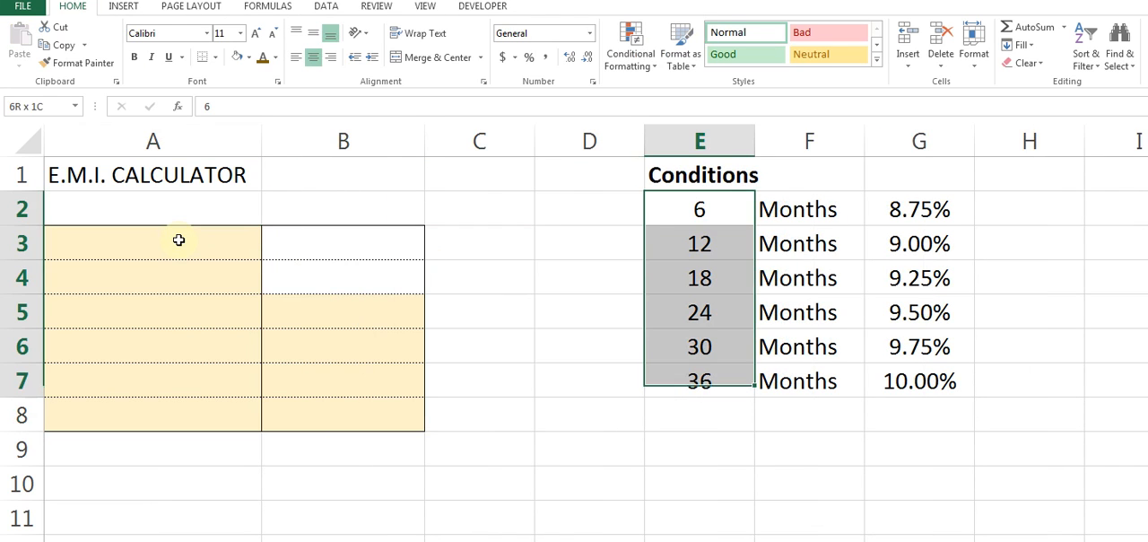
key("ctrl+x")
key("Escape")
key("ctrl+shift+Right")
key("ctrl+x")
key("Down")
key("ctrl+v")
key("ctrl+Left")
key("Up")
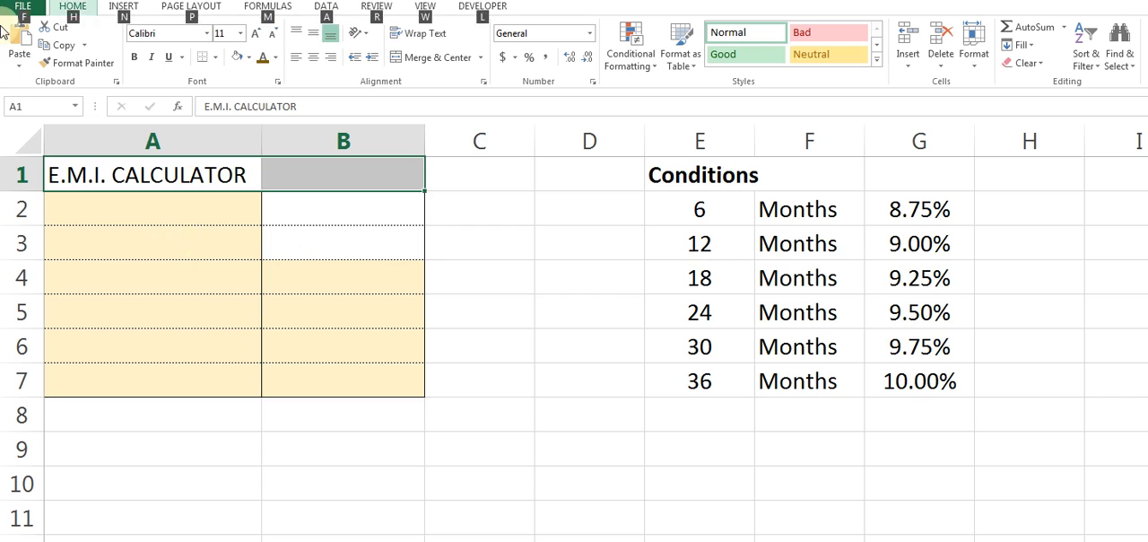
Paste only the formats of the finished calculator's header onto the title in A1:B1.
left_click(19, 65)
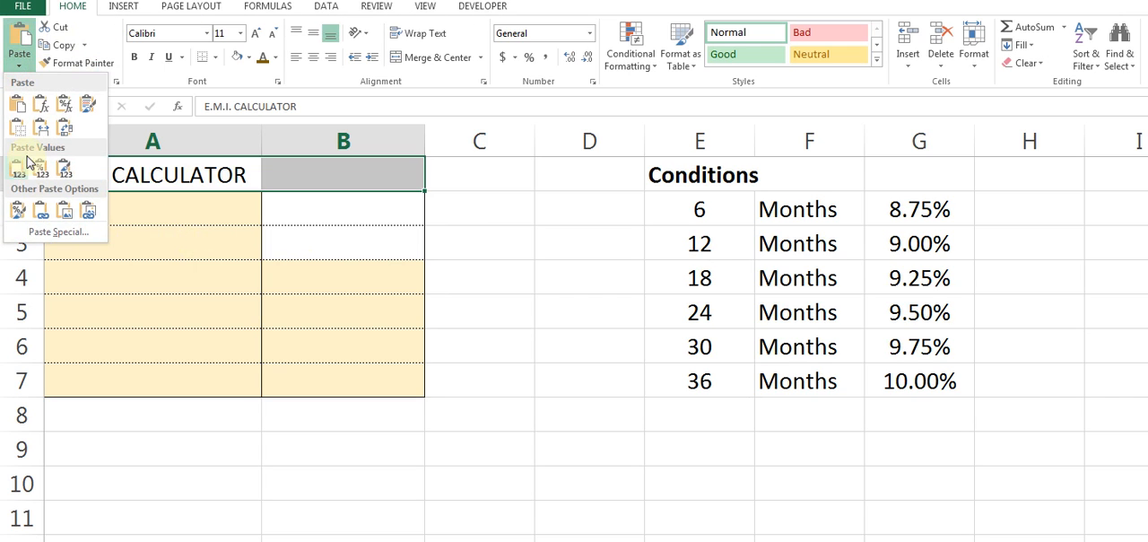
left_click(56, 232)
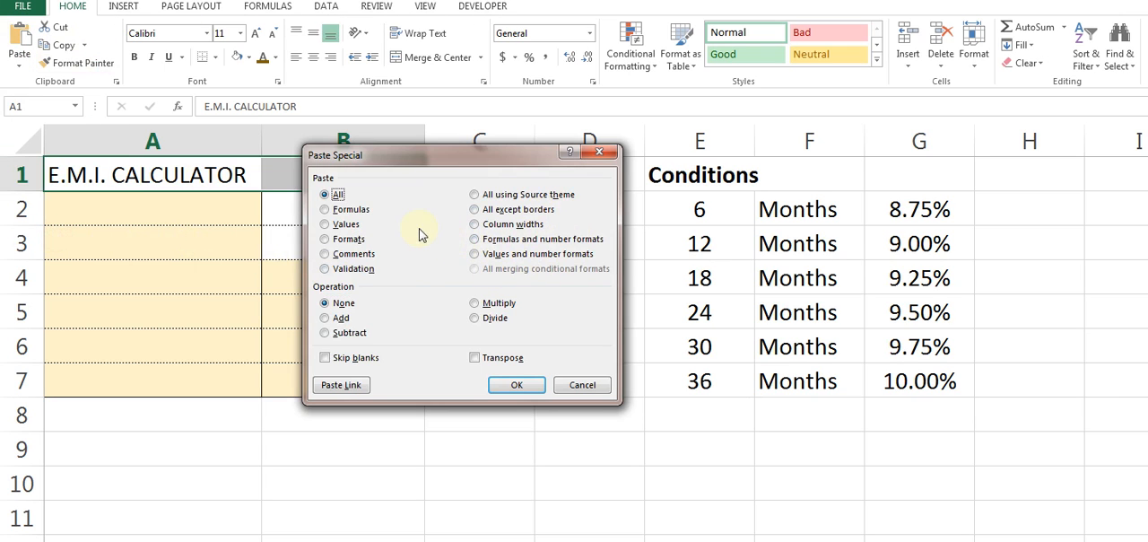
key("f")
key("t")
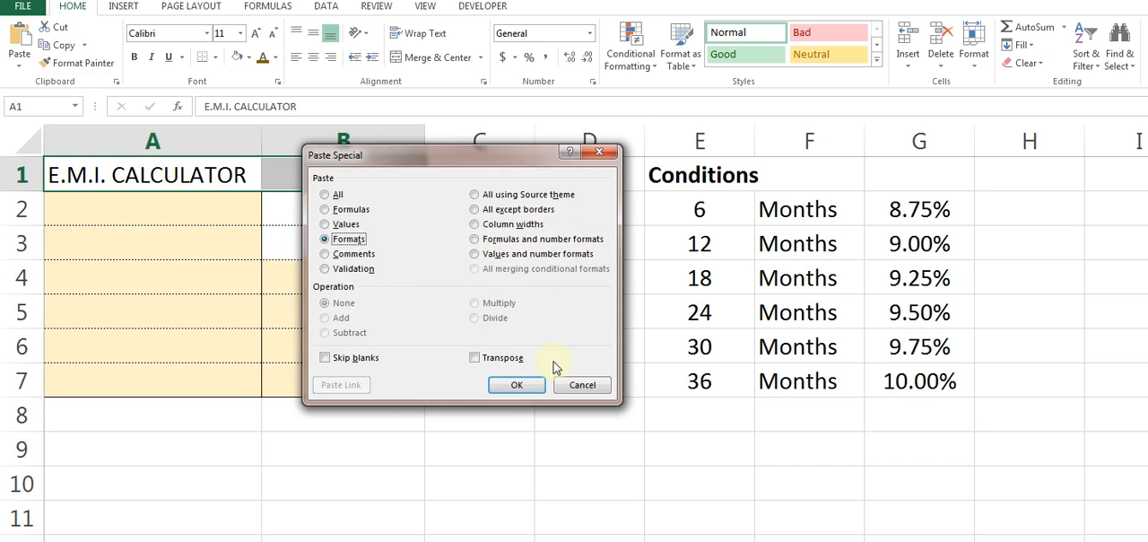
left_click(517, 384)
Copy the labels in A2:A7 from the finished calculator and paste them as values at A2 of the new sheet.
left_click(142, 229)
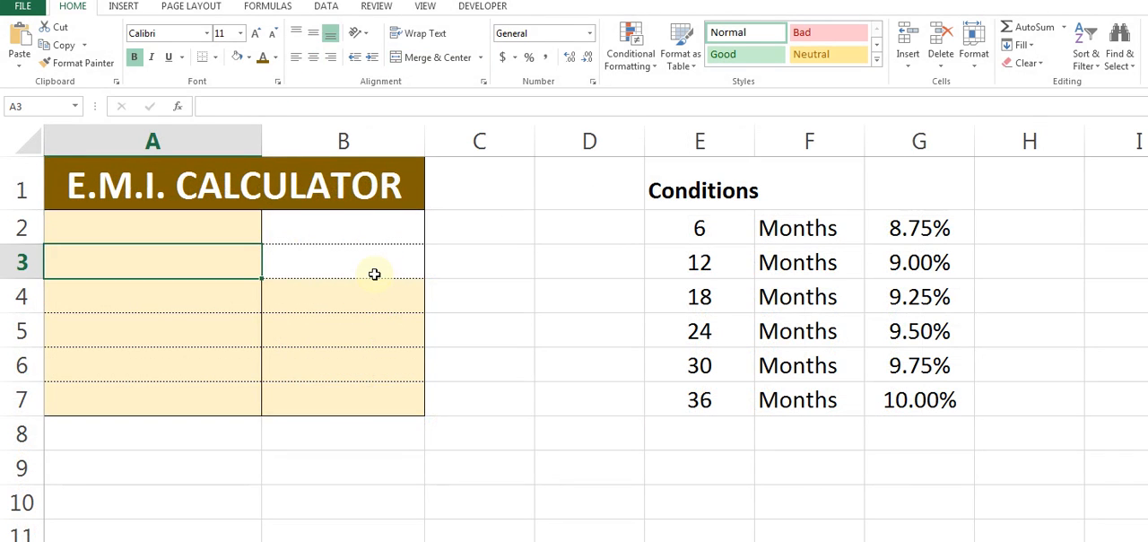
key("ctrl+alt+v")
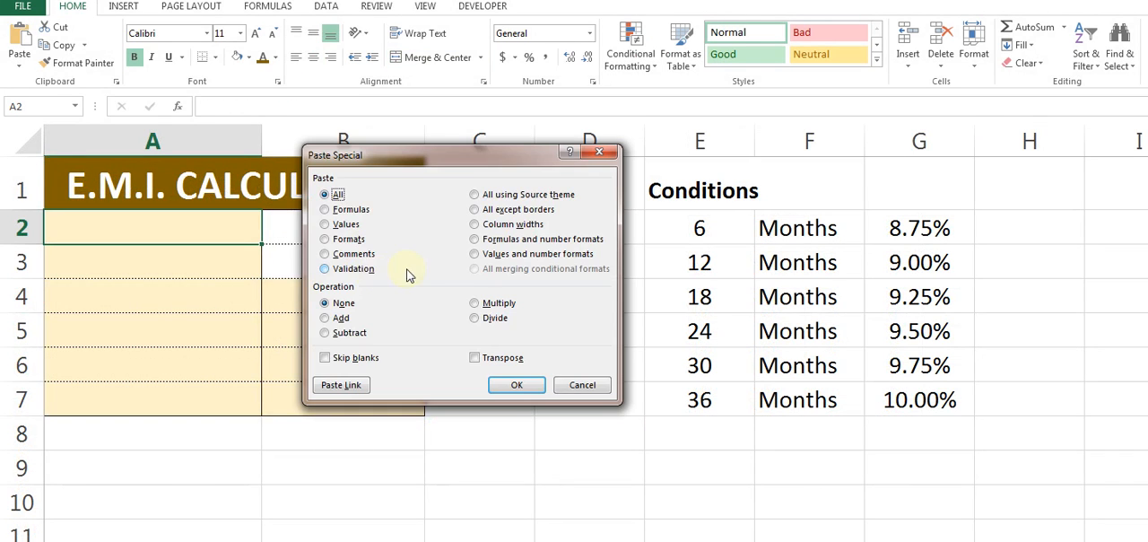
left_click(324, 224)
left_click(516, 384)
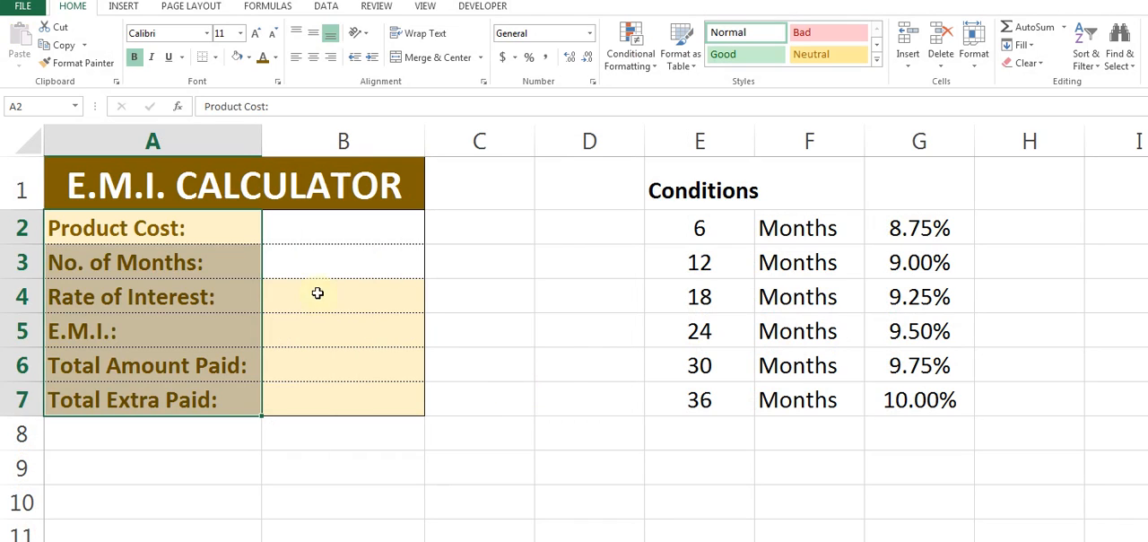
Enter a product cost of 25000 in B2.
left_click(323, 231)
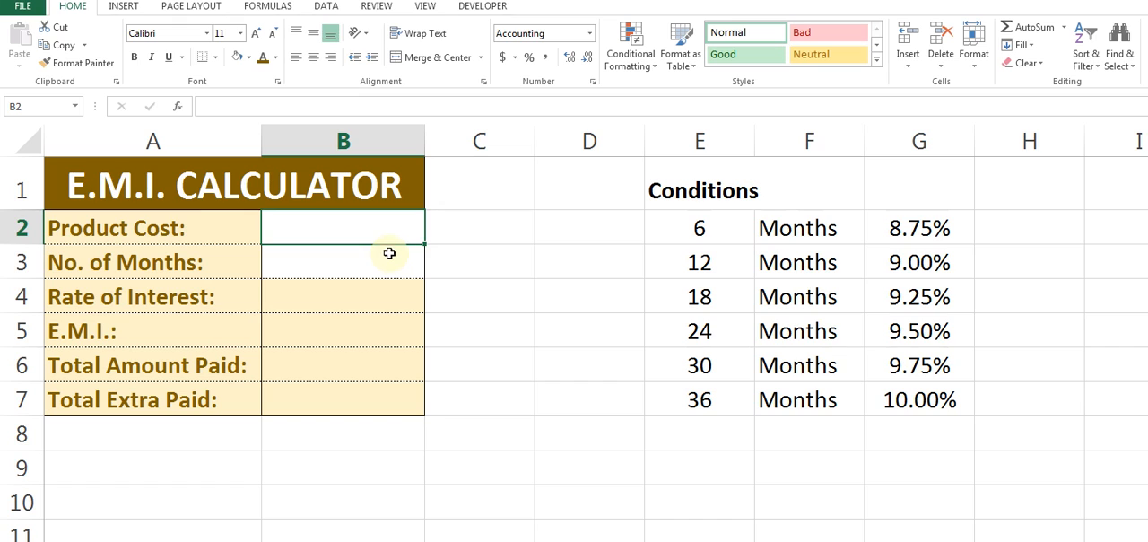
left_click(331, 266)
left_click_drag(700, 227, 722, 399)
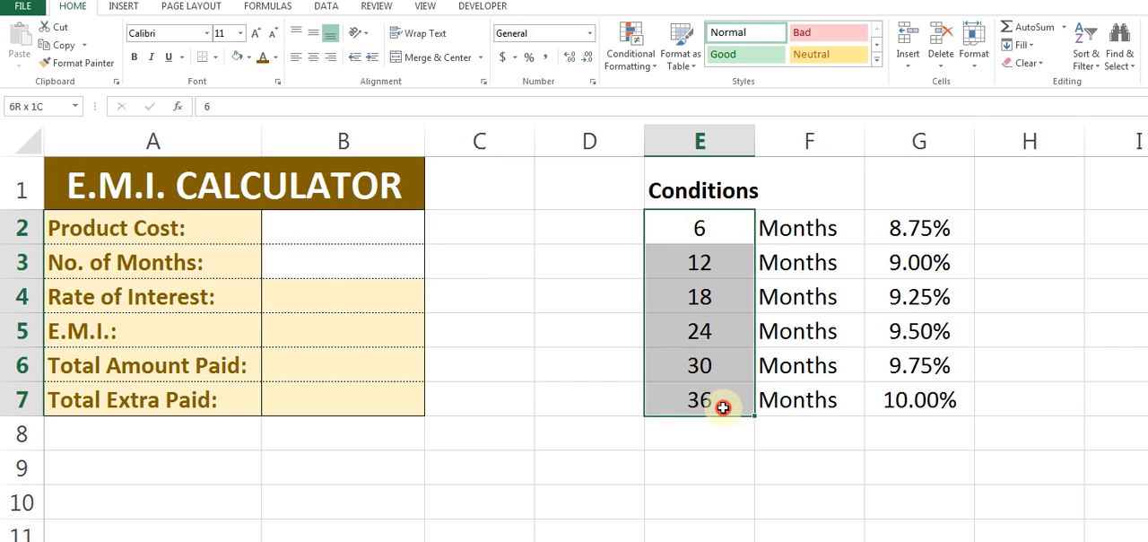
left_click(318, 227)
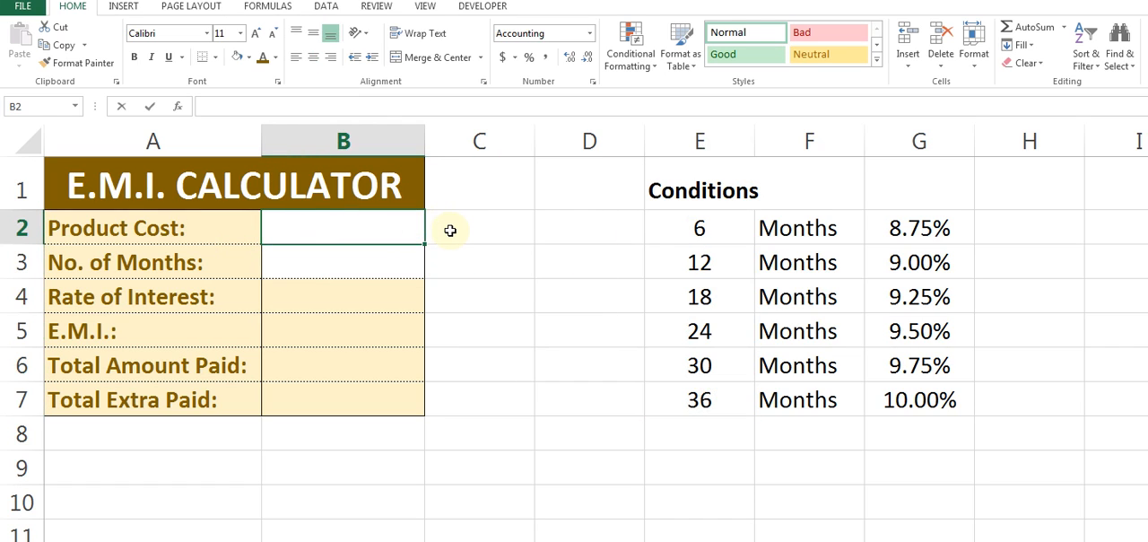
type("25000")
key("Return")
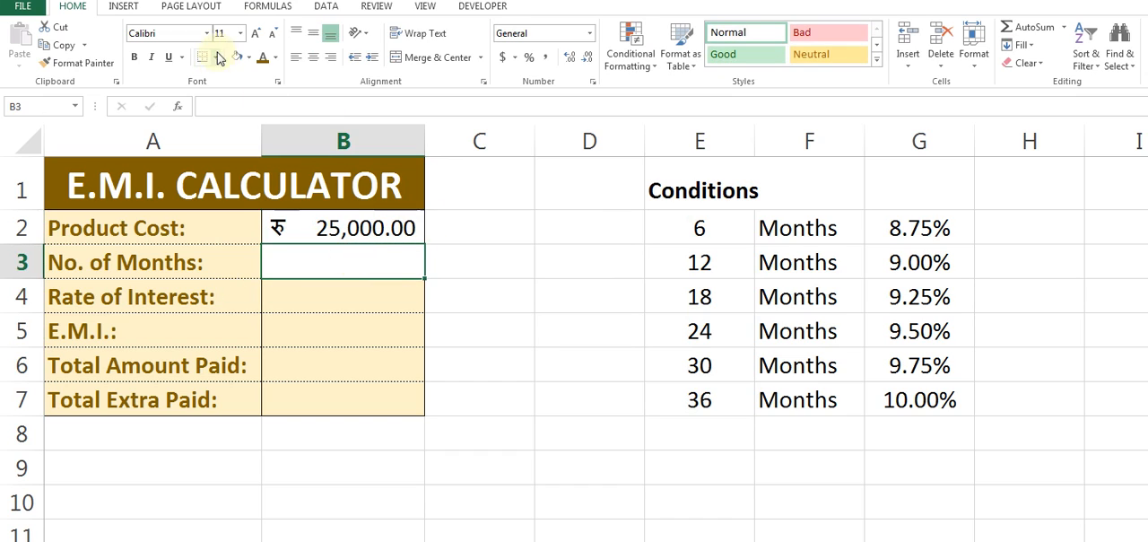
Add a list validation to B3 with the source =$E$2:$E$7 and choose 6 as the number of months.
left_click(324, 8)
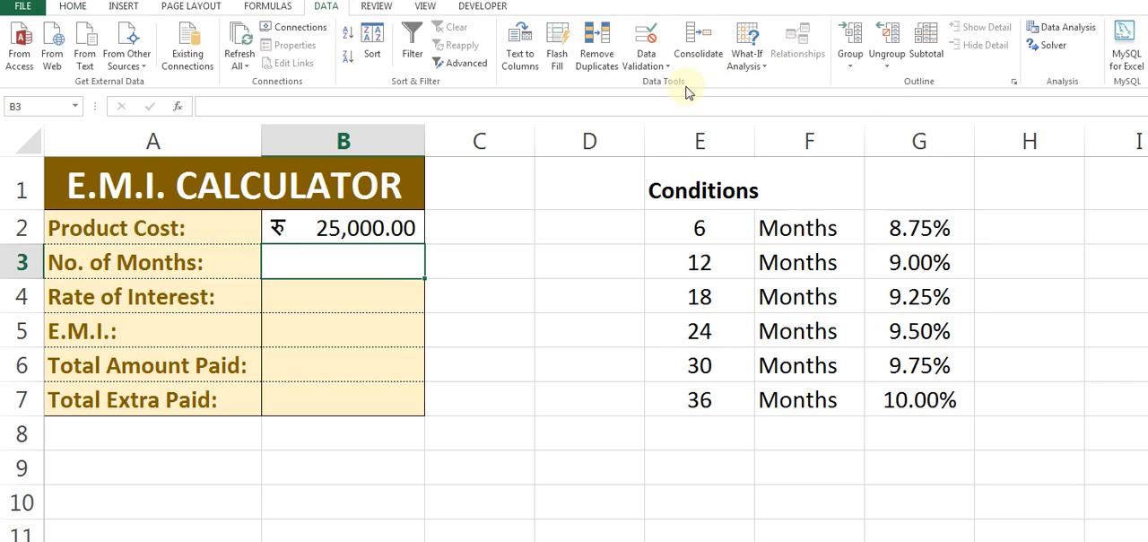
left_click(648, 62)
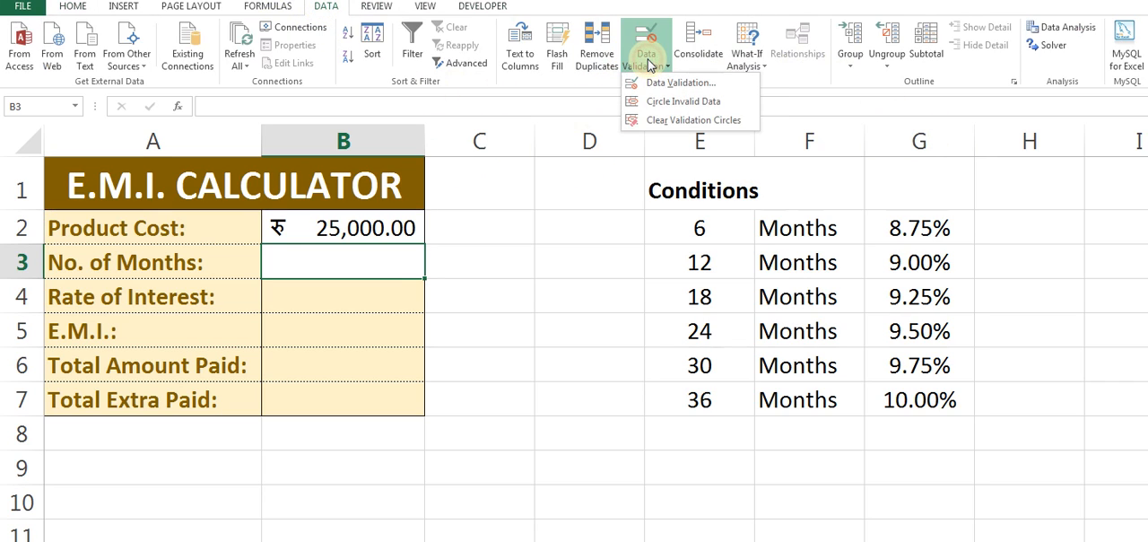
left_click(668, 83)
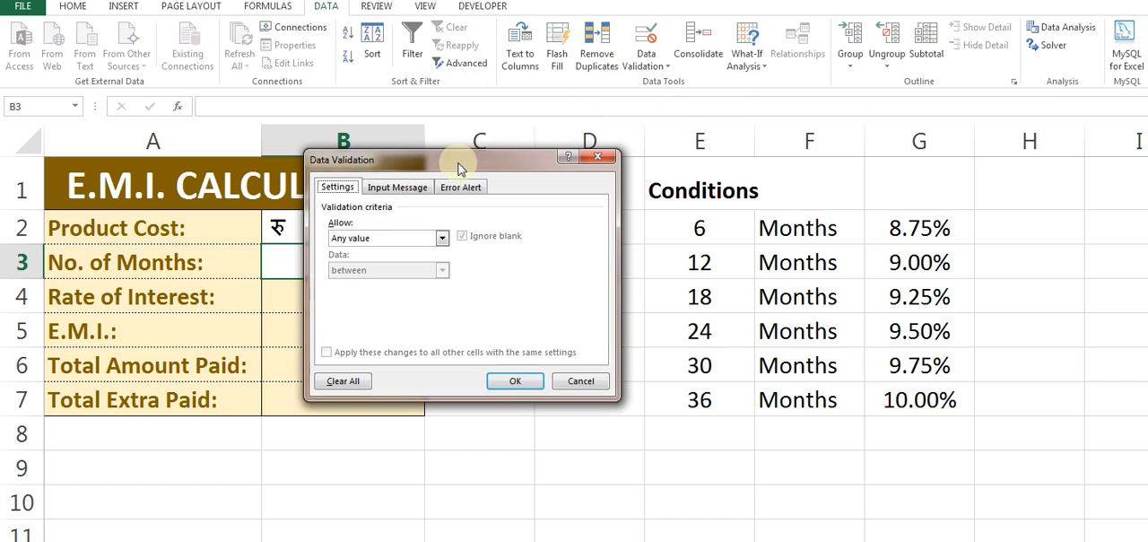
left_click_drag(450, 163, 293, 128)
left_click(301, 289)
left_click(288, 335)
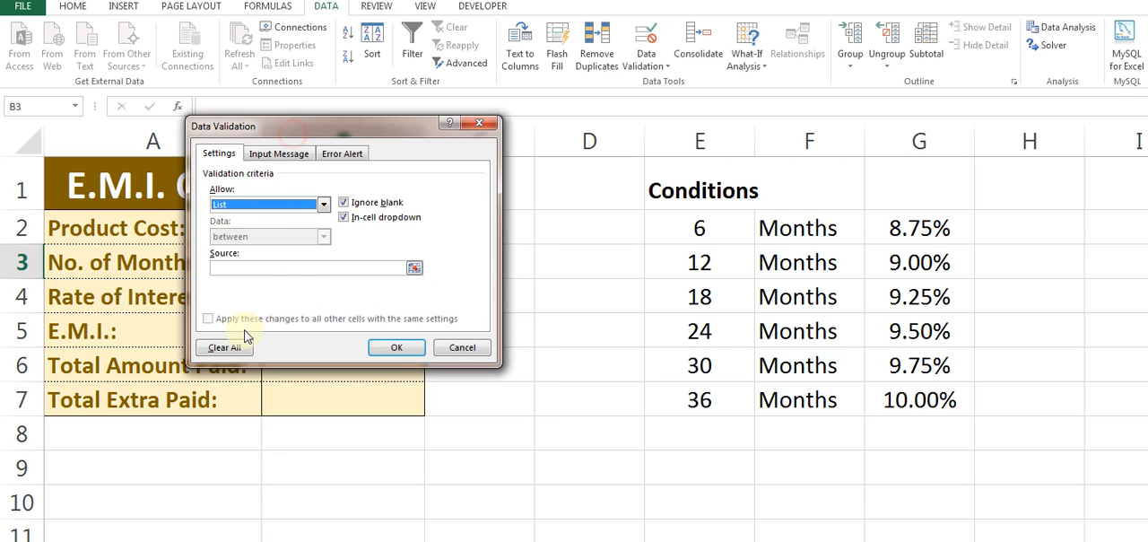
left_click(415, 269)
left_click_drag(703, 234, 712, 410)
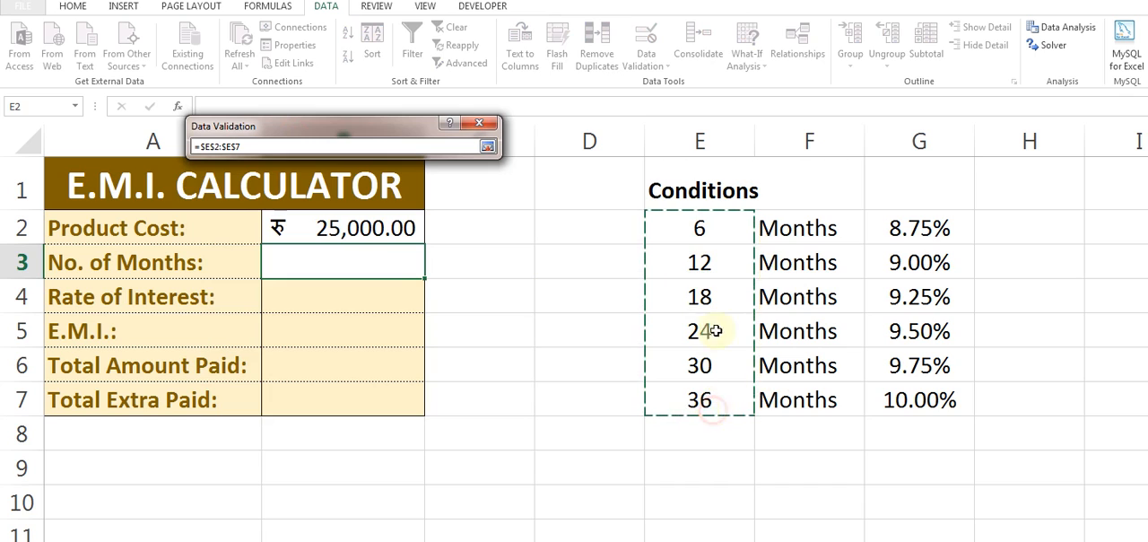
left_click(488, 147)
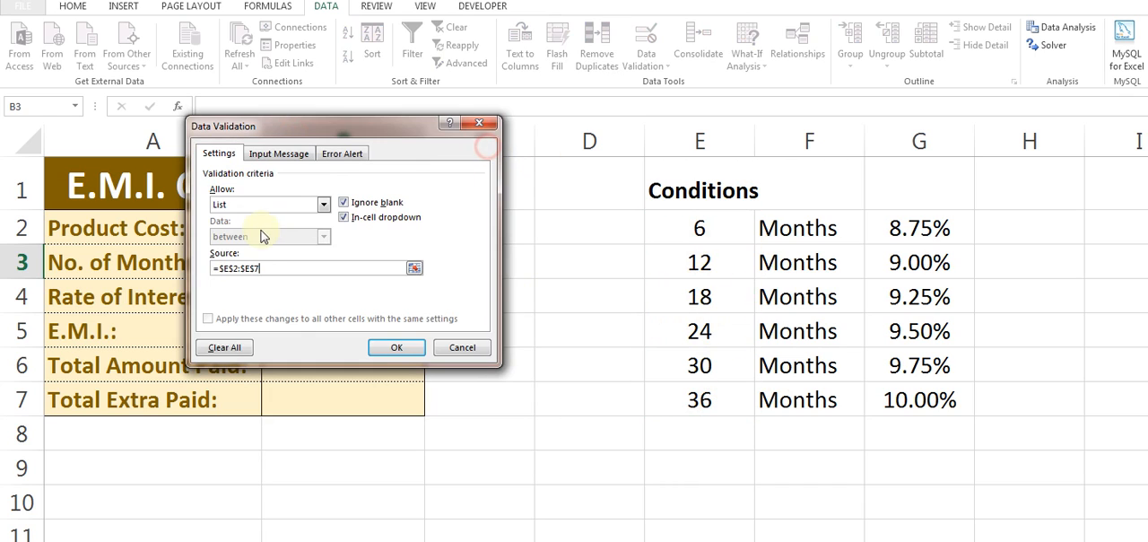
left_click(390, 348)
left_click(431, 275)
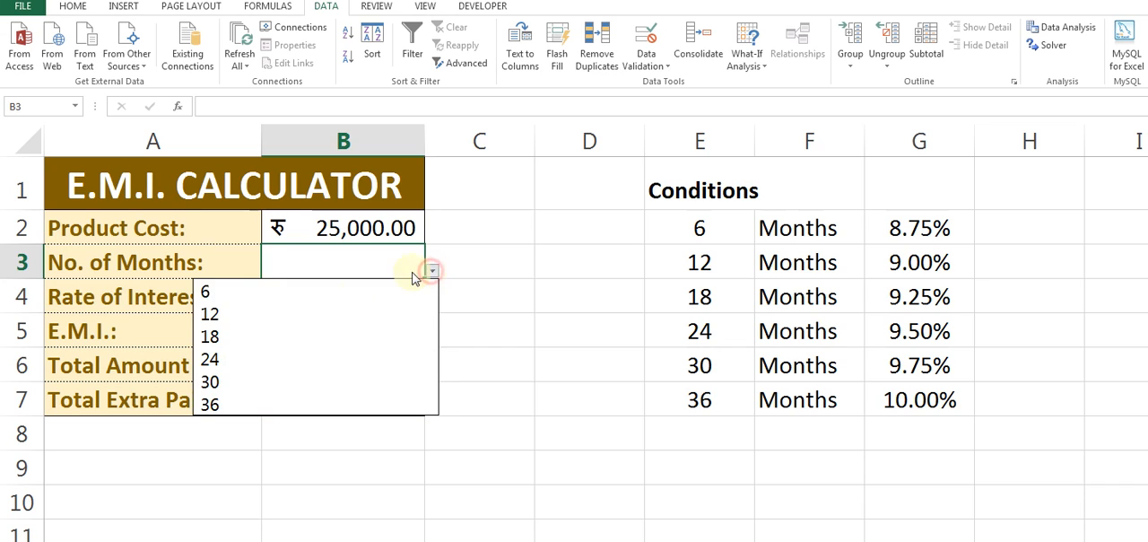
left_click(331, 296)
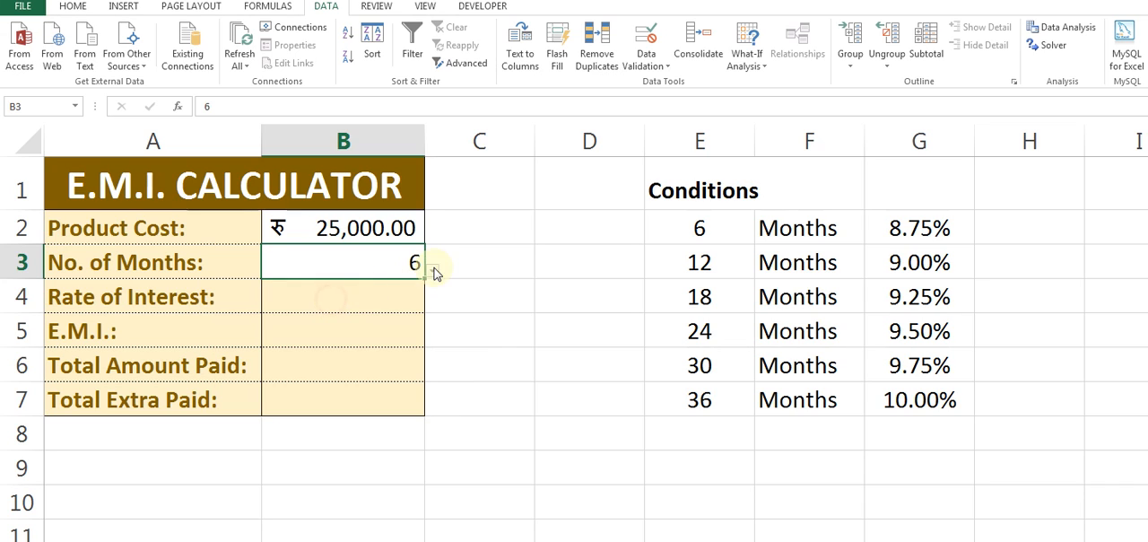
left_click(329, 309)
left_click(867, 226)
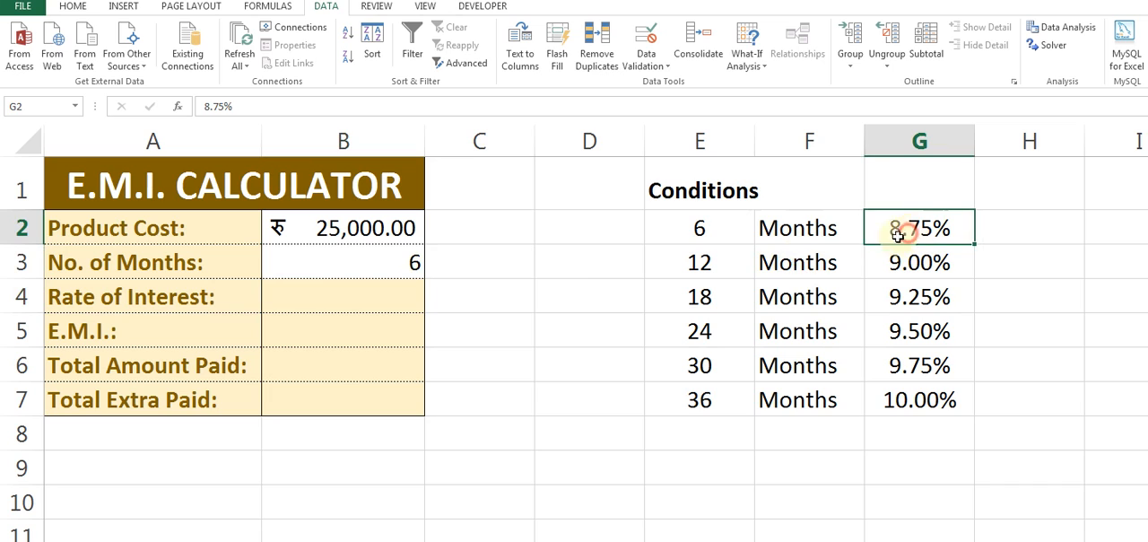
left_click(366, 303)
left_click(702, 266)
left_click(868, 262)
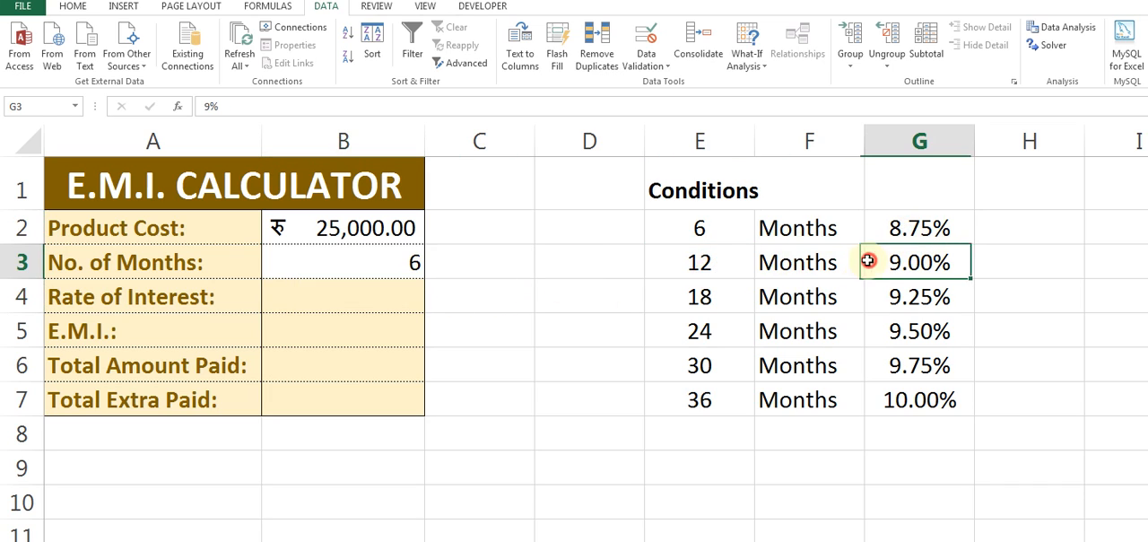
Enter =VLOOKUP(B3,E2:G7,3,0) in B4 to look up the interest rate for the chosen number of months.
left_click(365, 305)
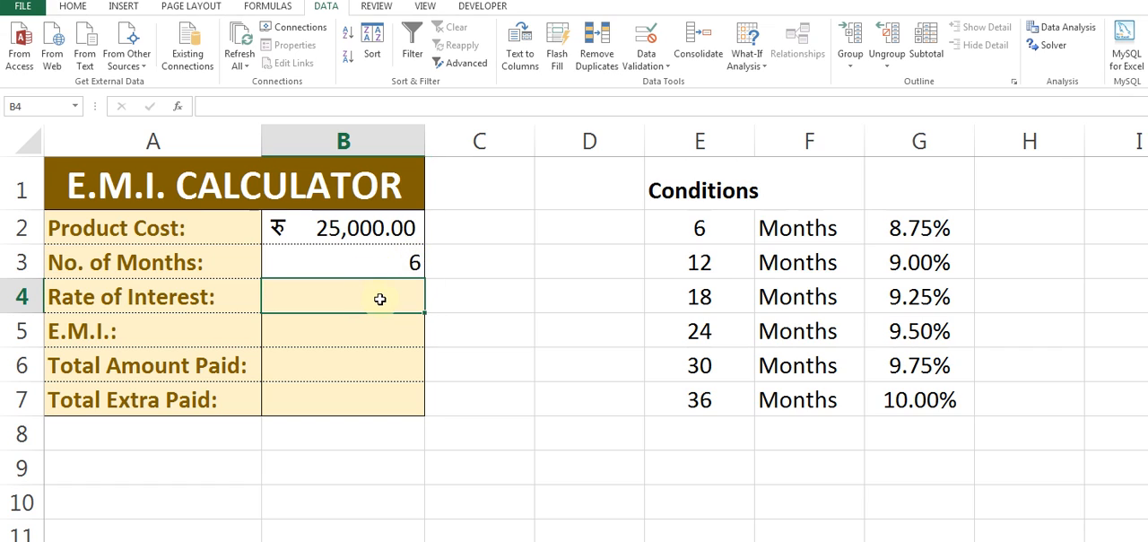
type("=vlo")
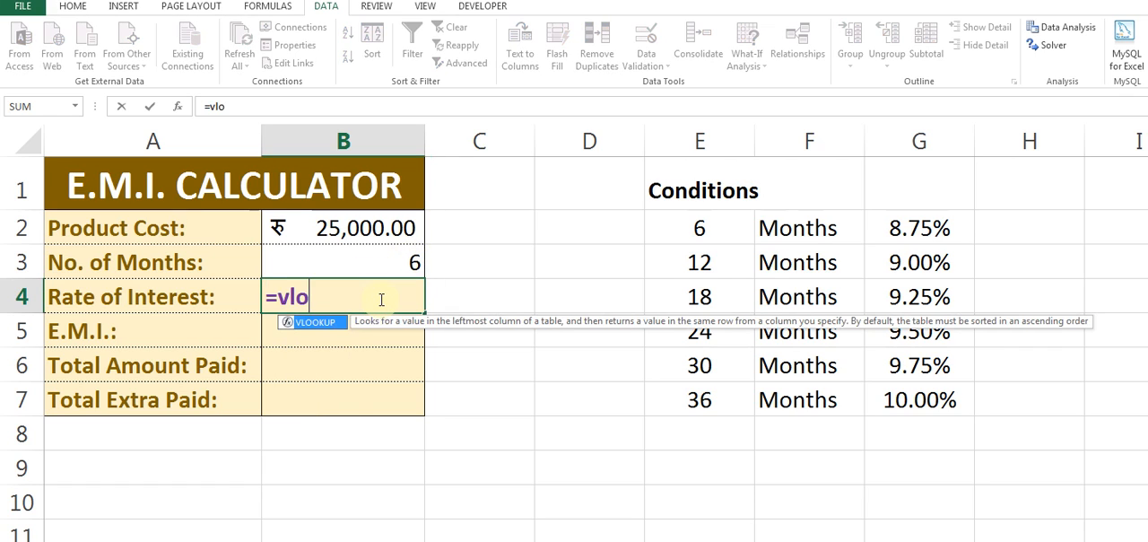
key("Tab")
left_click(413, 264)
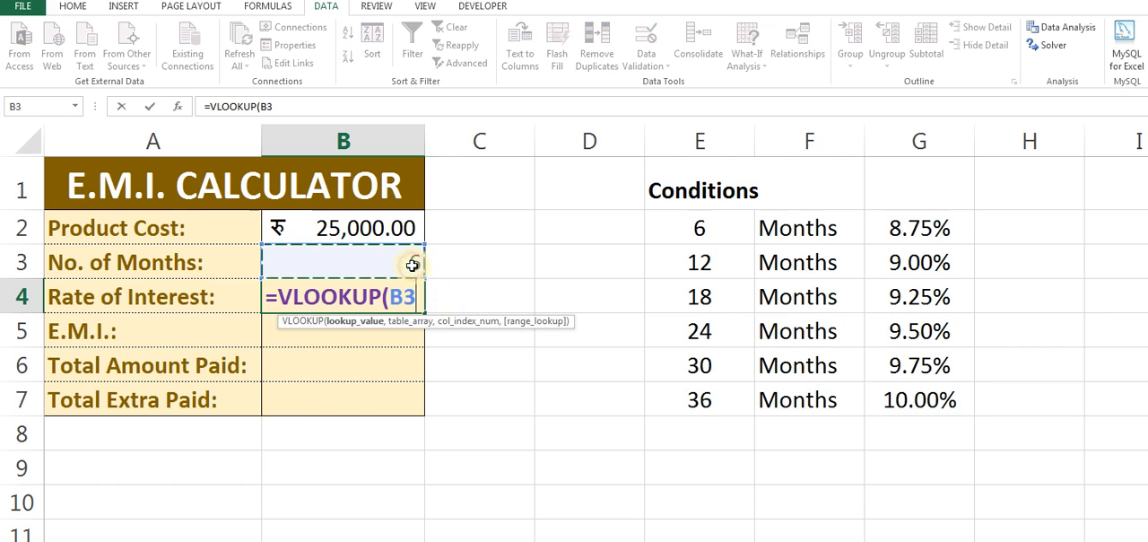
type(",")
left_click_drag(699, 228, 932, 395)
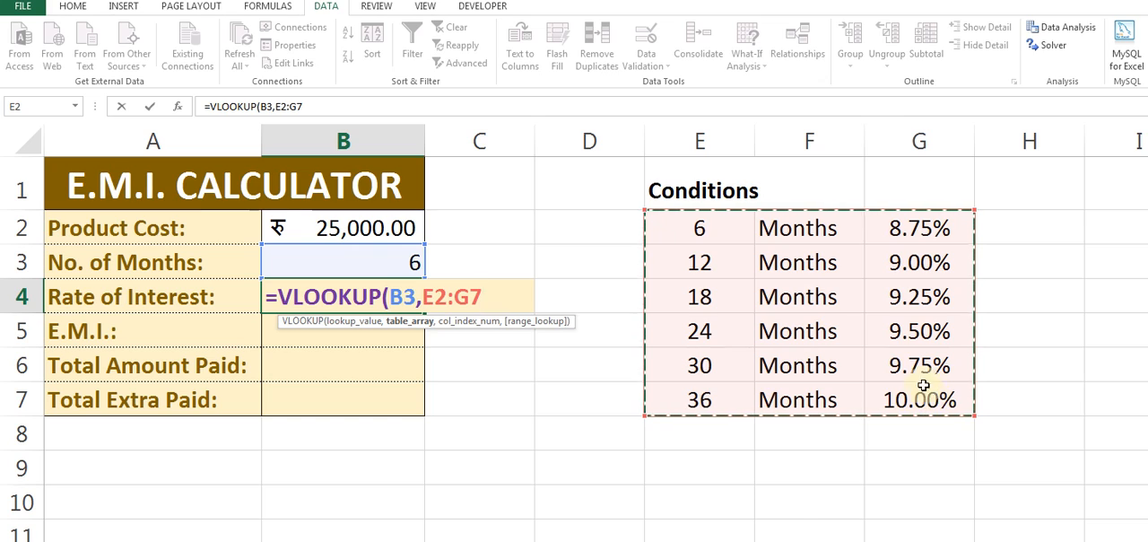
type(",")
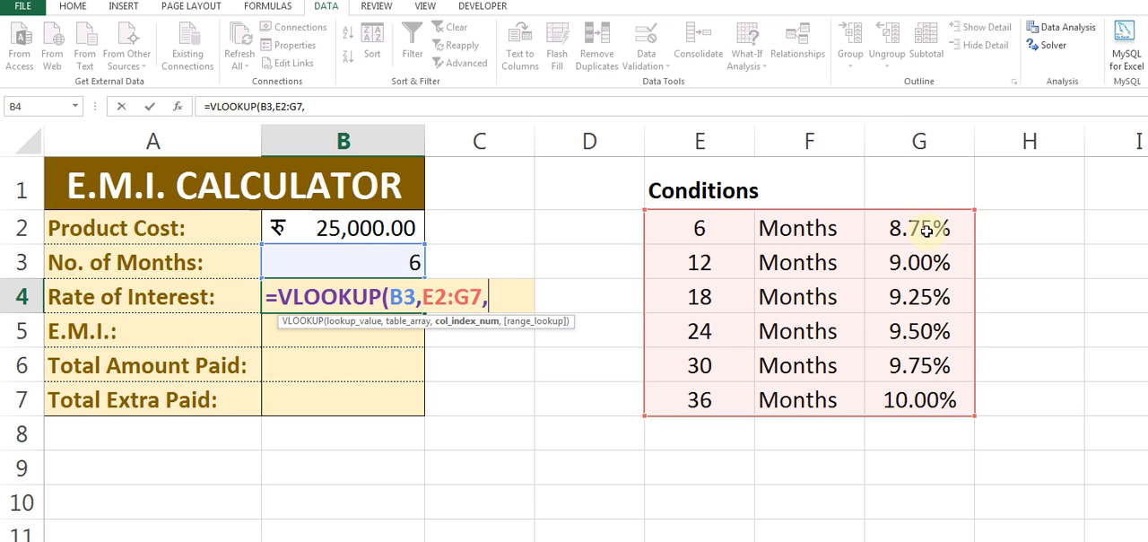
type("3,0")
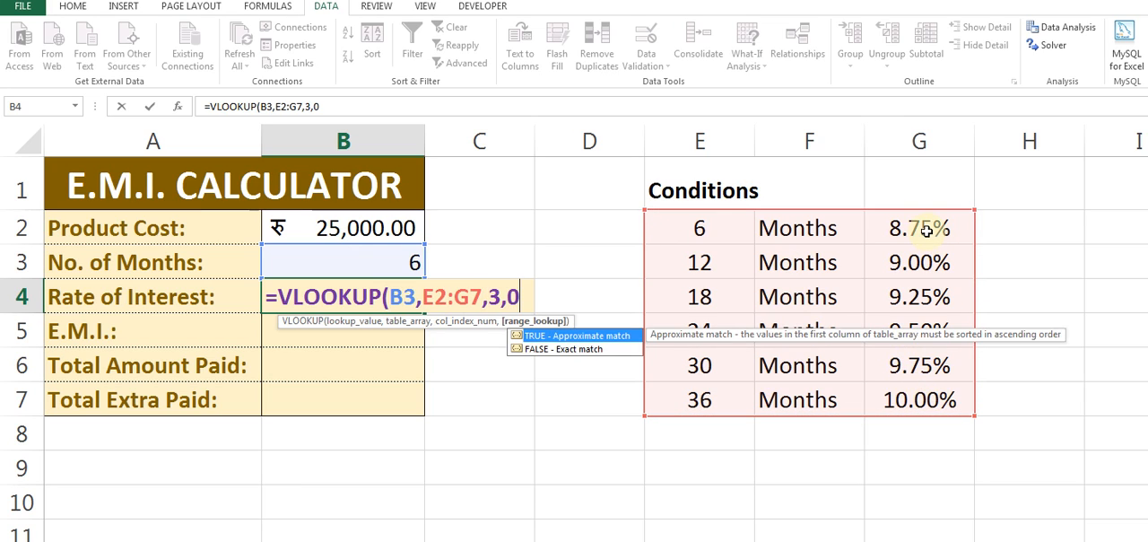
type(")")
key("ctrl+Return")
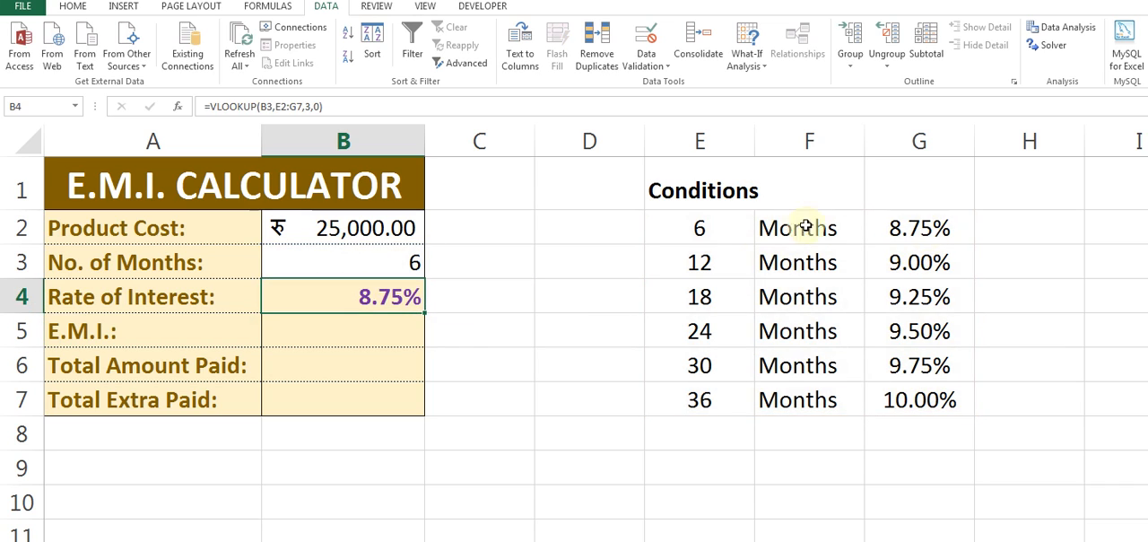
Choose 12 as the number of months in B3 to test the rate lookup.
left_click(439, 249)
left_click(399, 260)
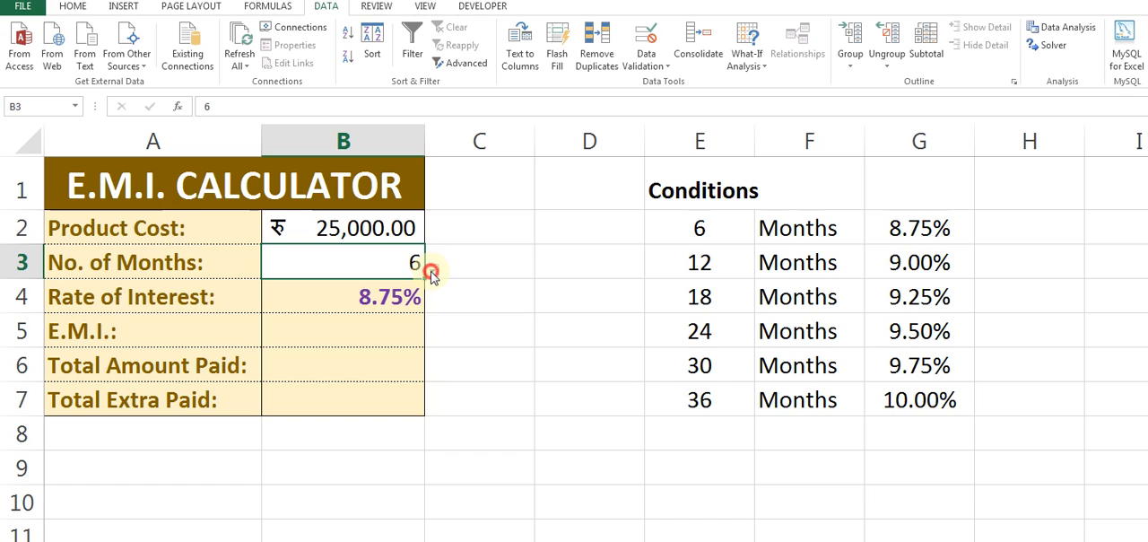
left_click(431, 272)
left_click(355, 315)
left_click(396, 306)
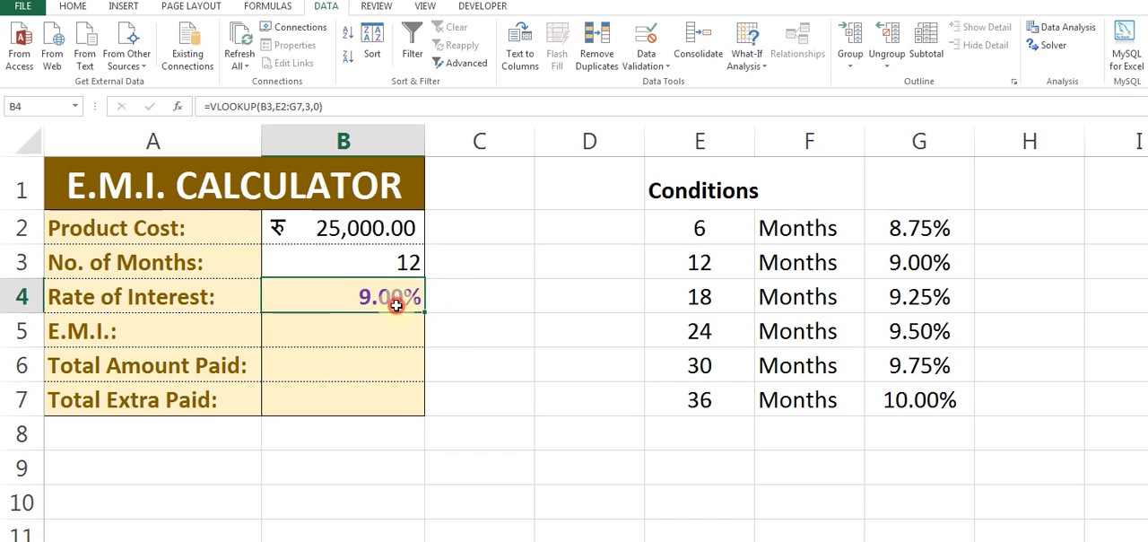
Enter =-PMT(B4/12,B3,B2) in B5 to calculate the monthly E.M.I. as a positive amount.
left_click(344, 338)
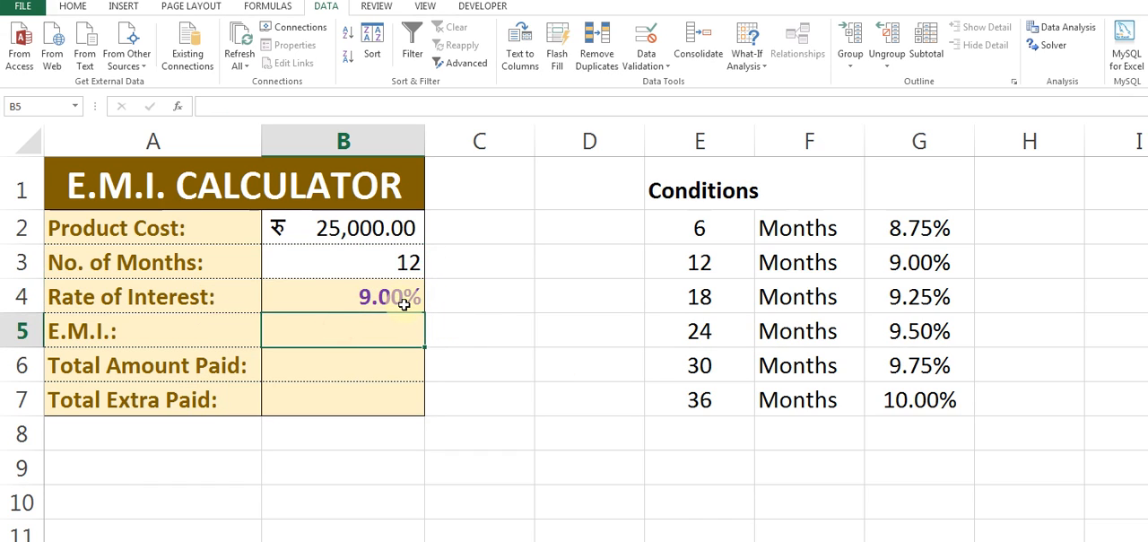
type("=")
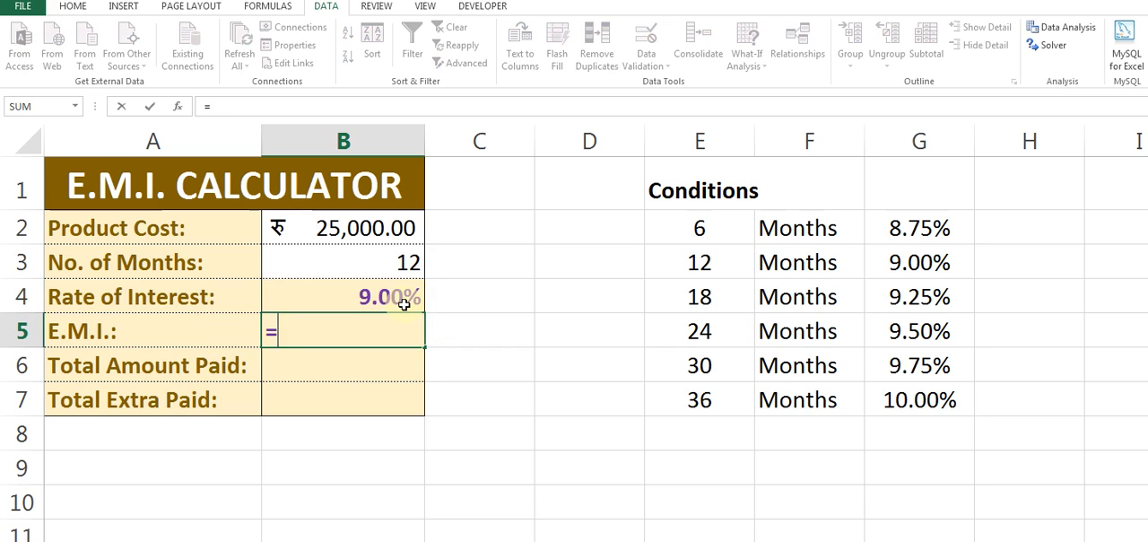
type("-pmt")
key("BackSpace")
key("BackSpace")
type("PMT(")
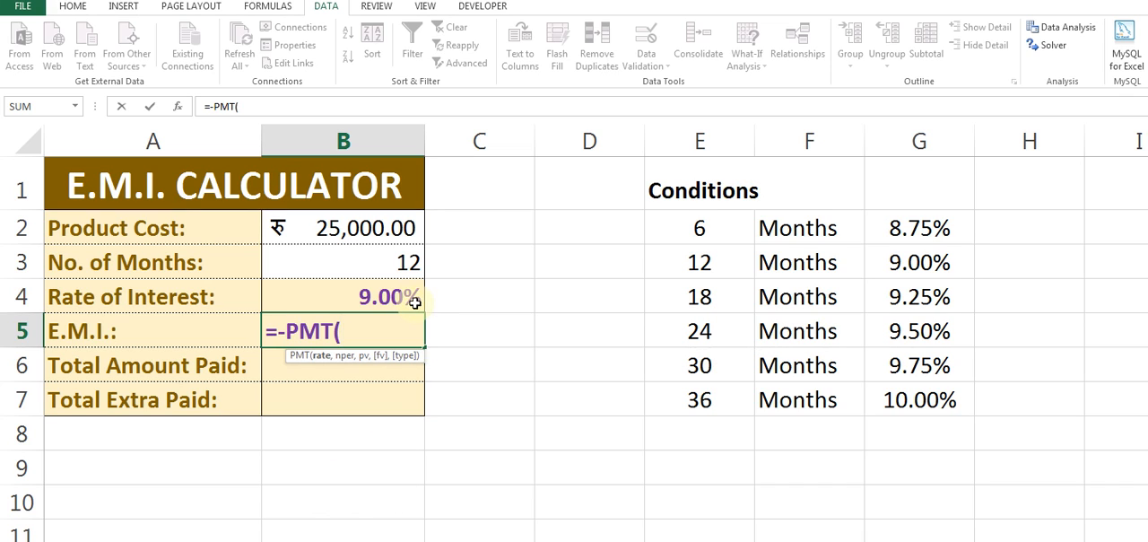
left_click(359, 297)
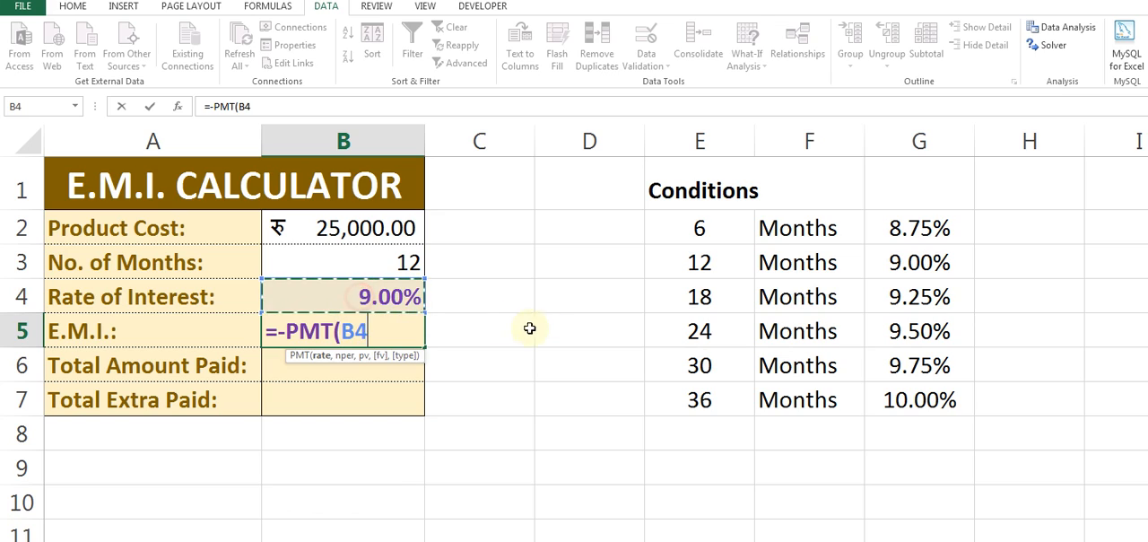
type("/1")
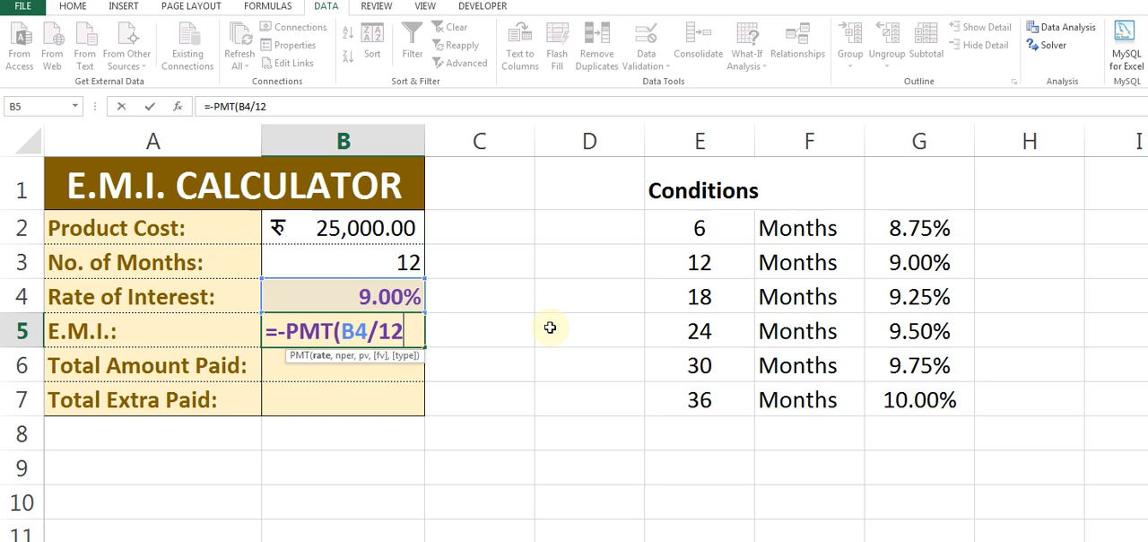
type("2,")
left_click(361, 261)
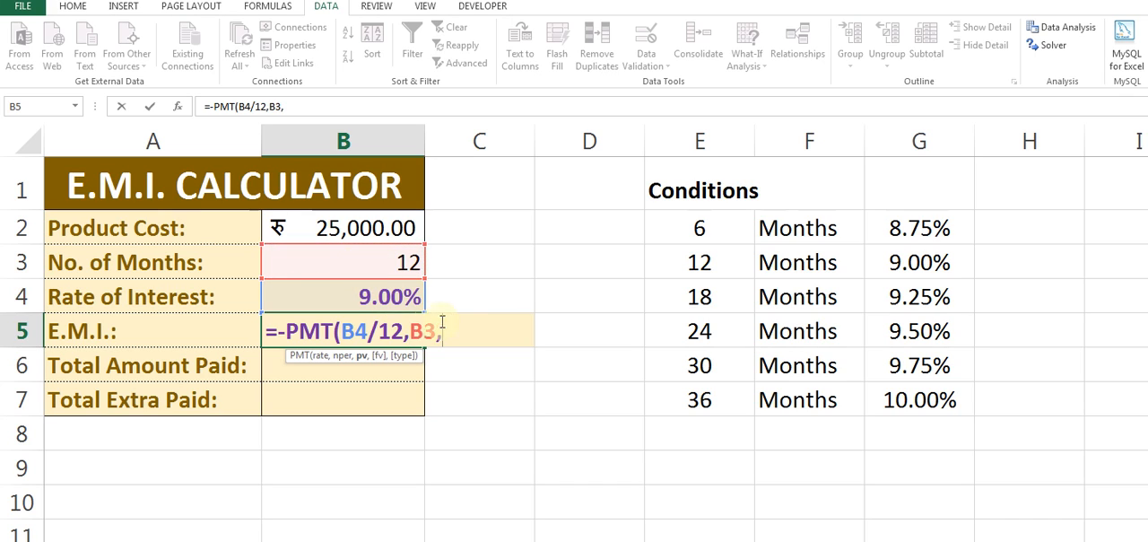
left_click(404, 231)
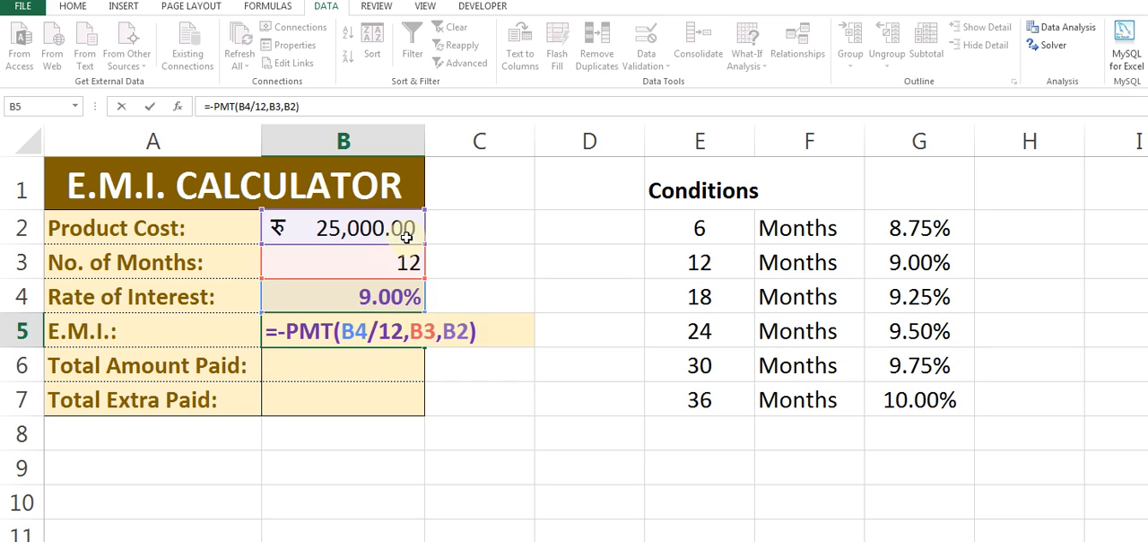
key("ctrl+Return")
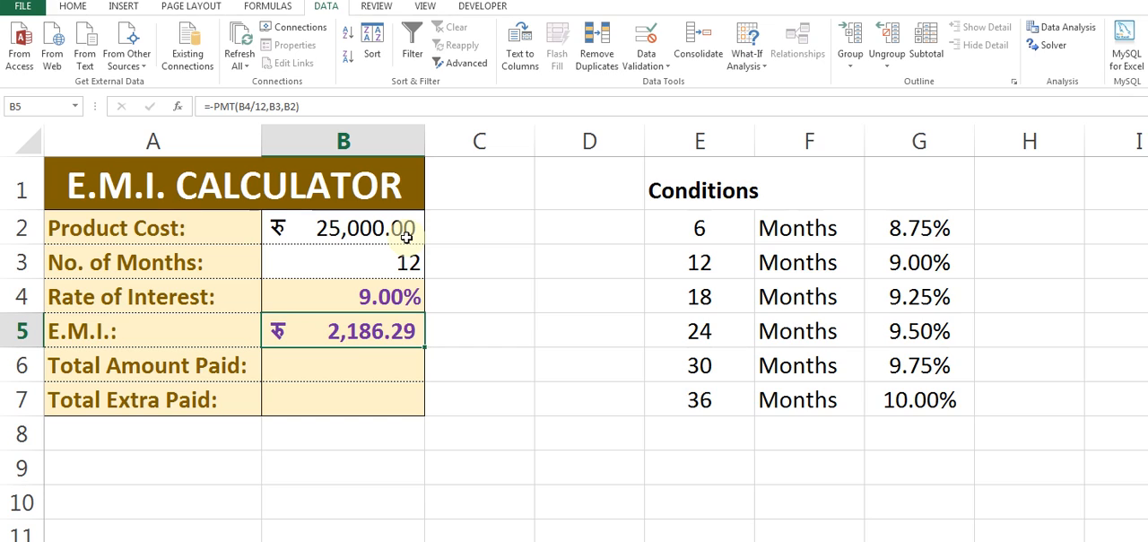
Change the number of months in B3 to 18 using its list of allowed values.
key("Up")
key("Up")
key("alt+Down")
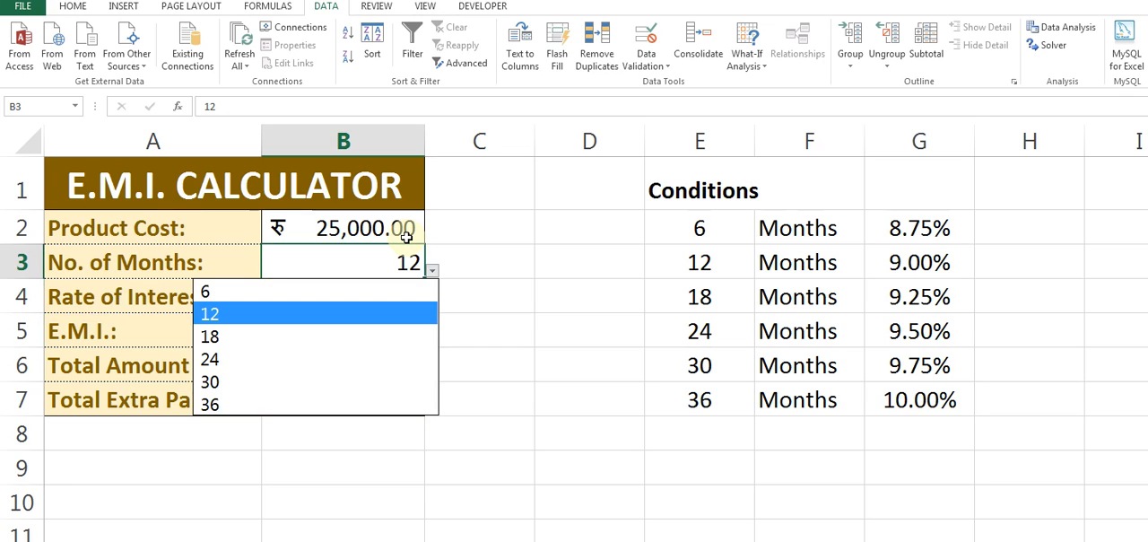
key("Down")
key("Return")
key("Return")
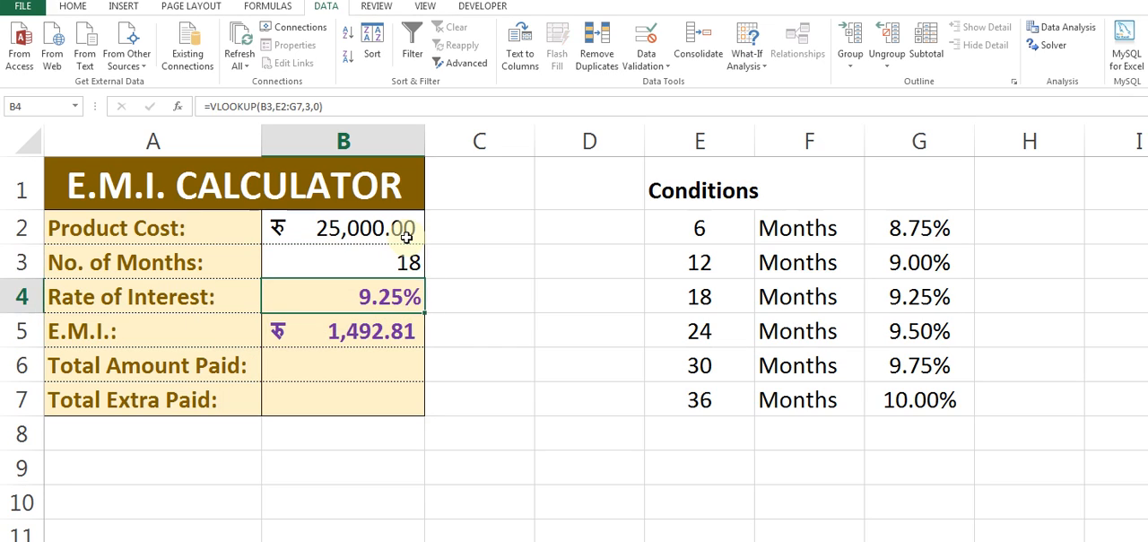
key("Right")
key("Right")
key("Left")
key("Left")
Enter =B5*B3 in B6 to calculate the total amount paid from the E.M.I. and number of months.
key("Down")
key("Down")
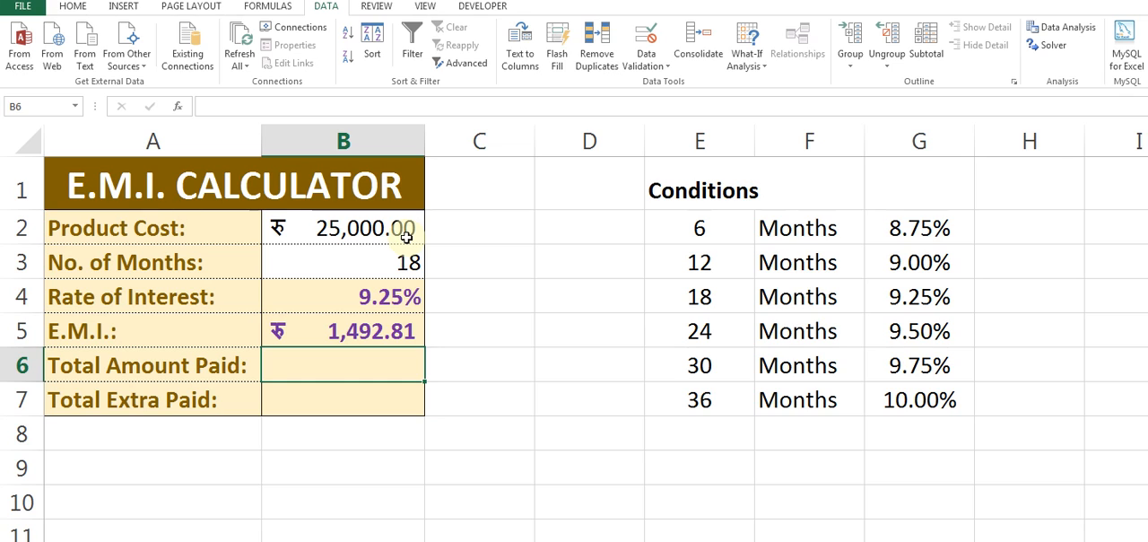
key("Up")
key("Down")
type("=")
key("Up")
type("*")
key("Up")
key("Up")
key("Up")
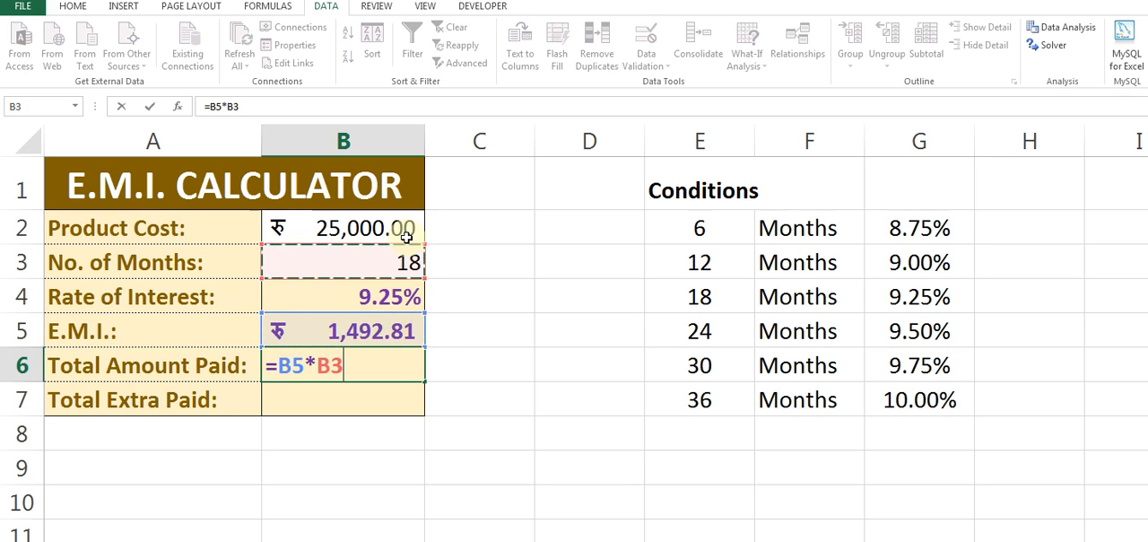
key("Return")
key("Up")
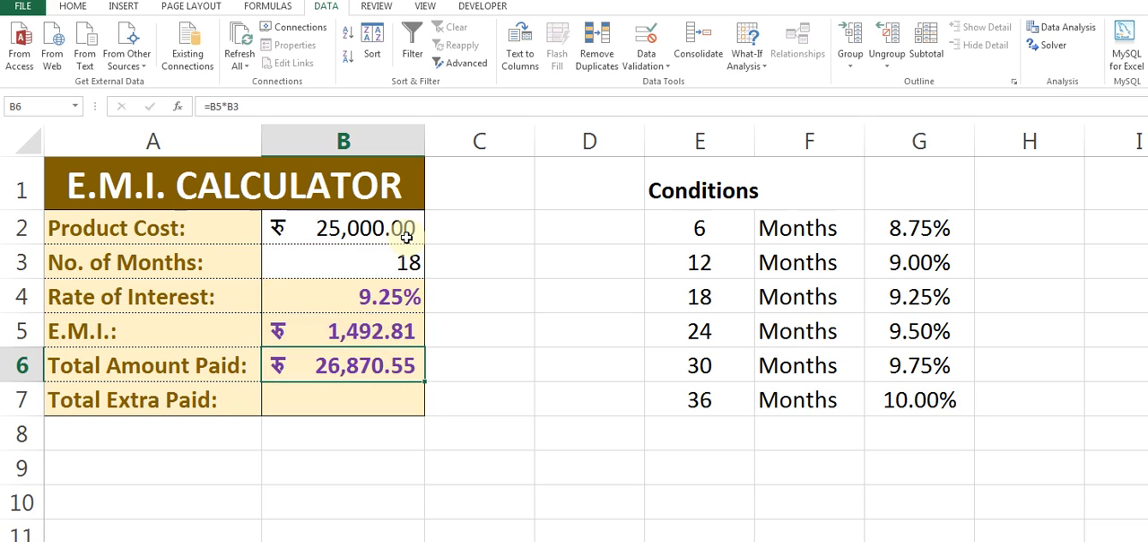
Enter =B6-B2 in B7 to calculate the total extra paid over the product cost.
key("Down")
type("=")
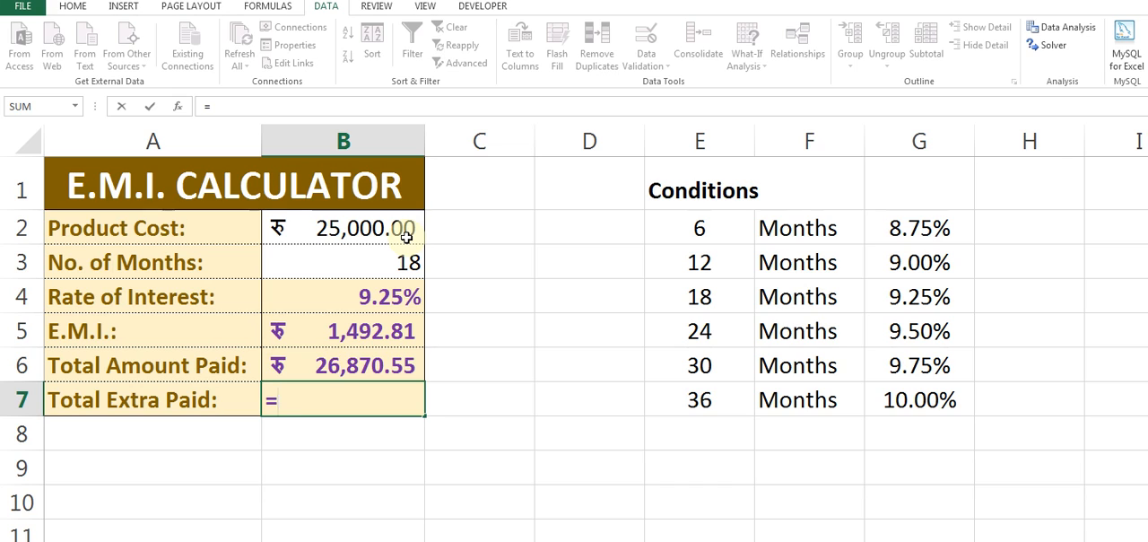
key("Up")
type("-")
key("Up")
key("Up")
key("Up")
key("Up")
key("Up")
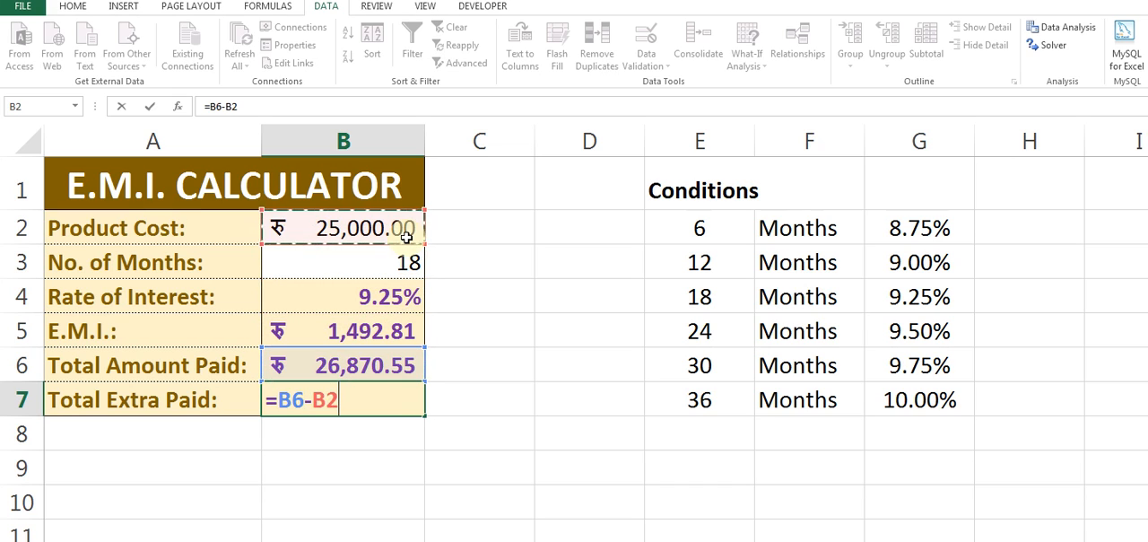
key("Return")
key("Up")
key("Up")
key("Up")
key("Up")
key("Up")
key("Up")
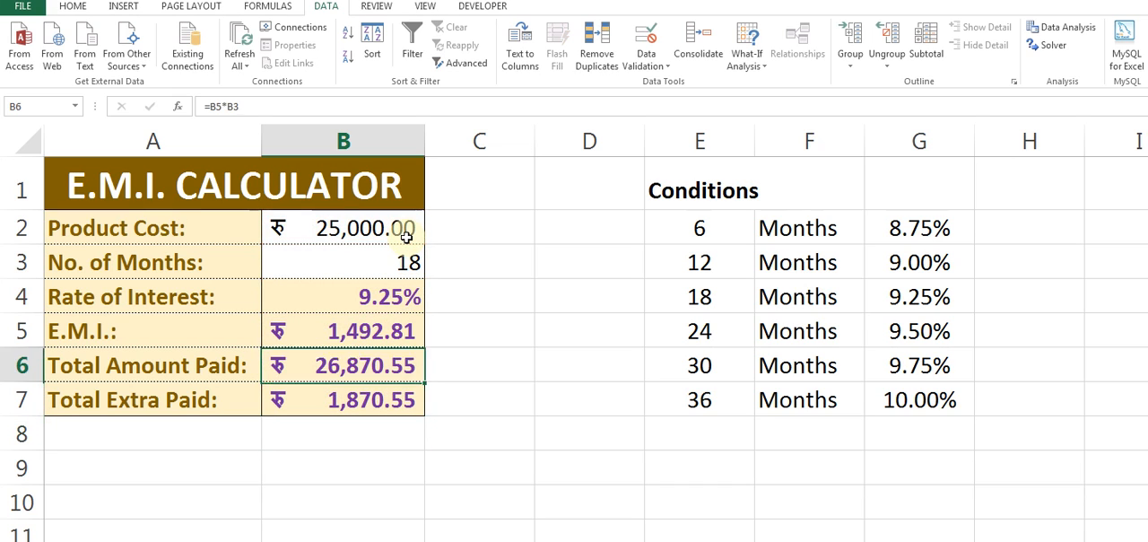
Enter a FORMULATEXT formula in C4 that displays the interest rate formula from B4 as text.
key("Down")
key("Down")
key("Right")
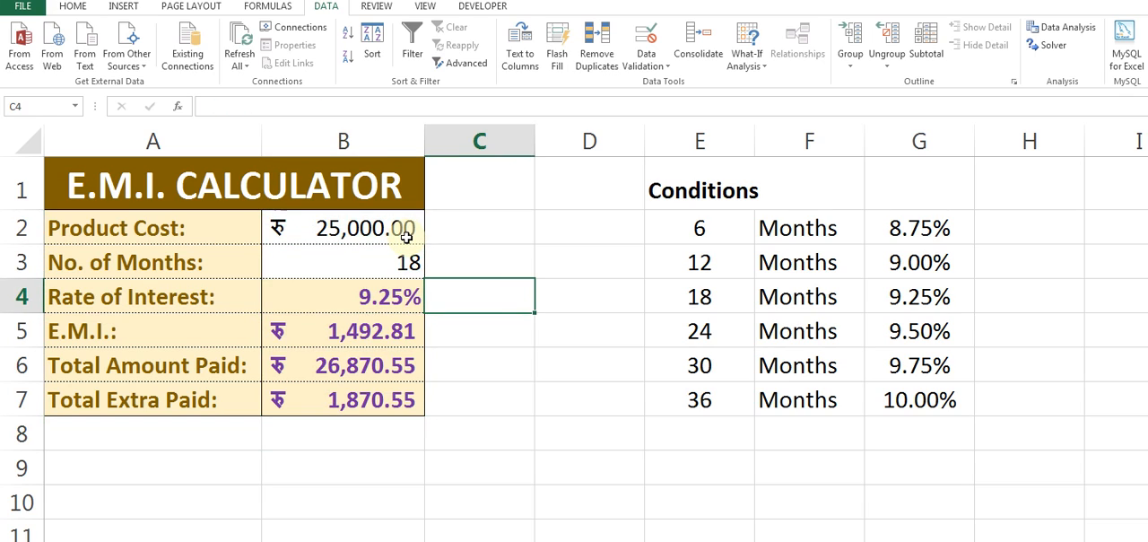
type("=FORM")
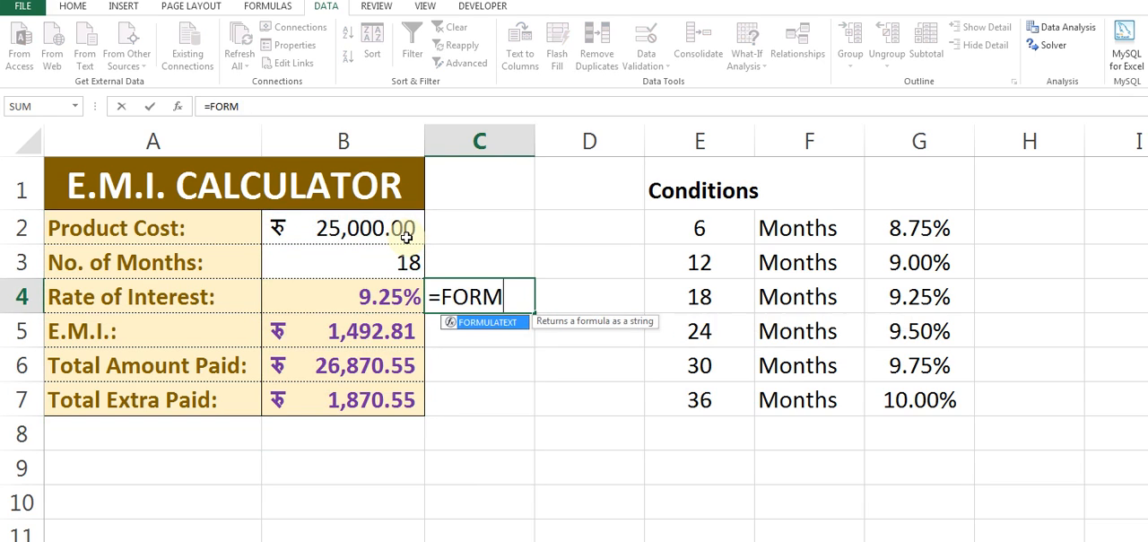
type("UL")
key("Tab")
key("Left")
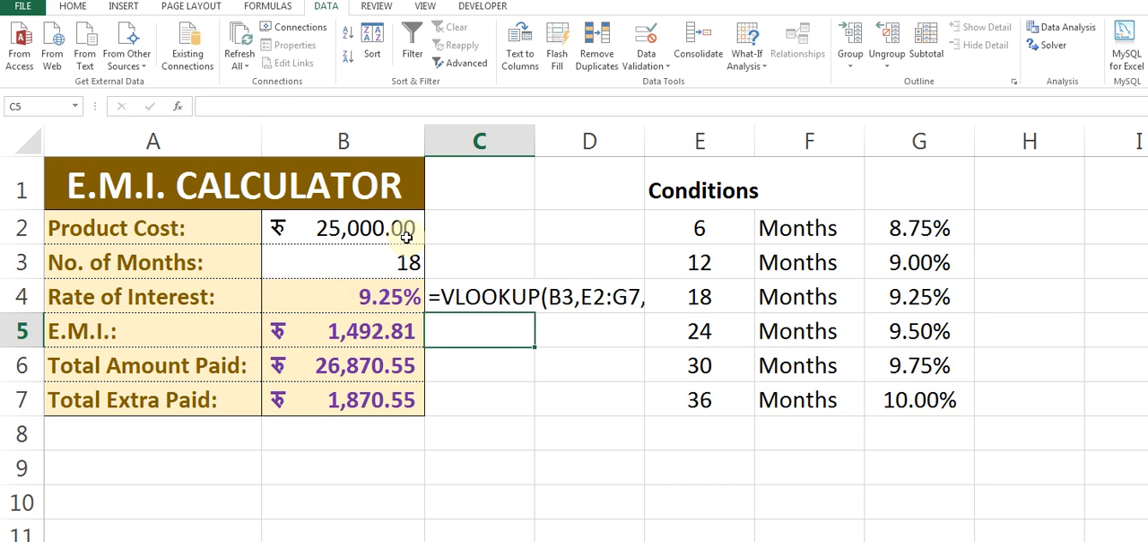
Fill the FORMULATEXT formula down through C5:C7 to show the E.M.I., total paid and extra paid formulas.
key("ctrl+d")
key("Down")
key("ctrl+d")
key("Down")
key("ctrl+d")
Set the width of column D to 20.
key("Right")
key("Up")
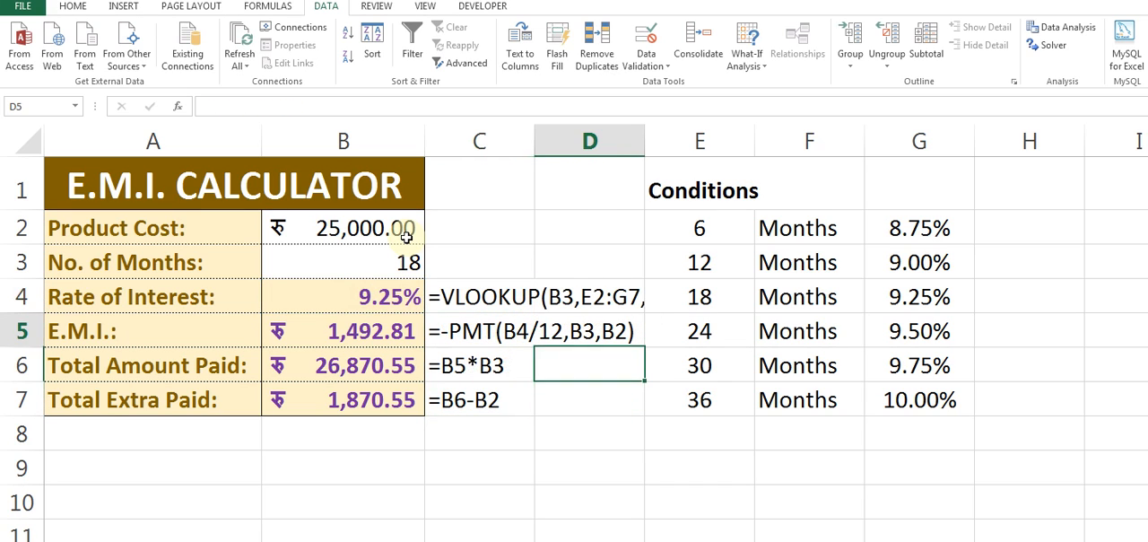
key("Right")
key("Up")
key("Up")
key("Left")
key("alt+o")
key("c")
key("w")
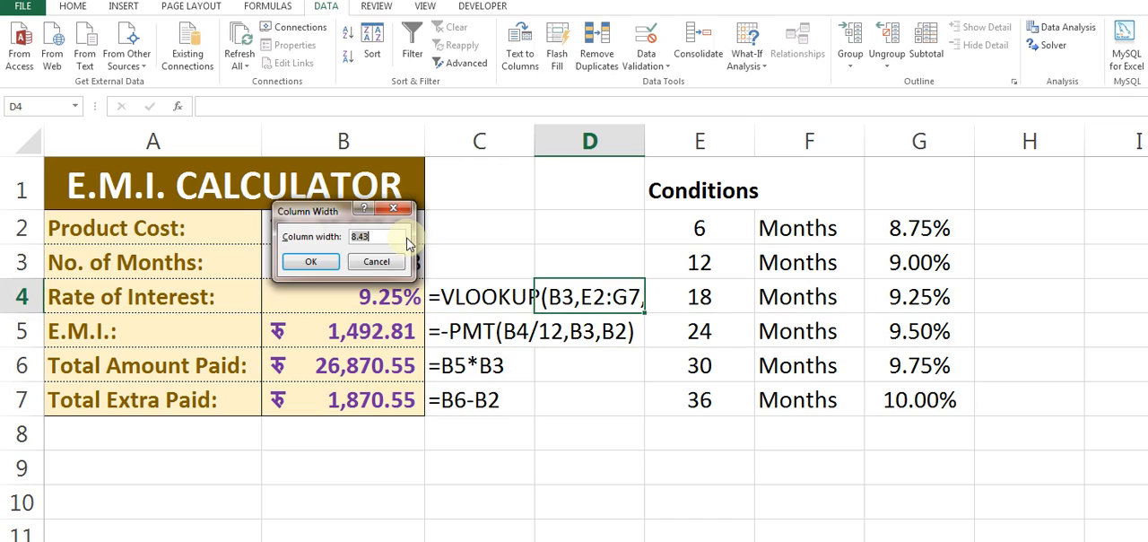
type("20")
key("Return")
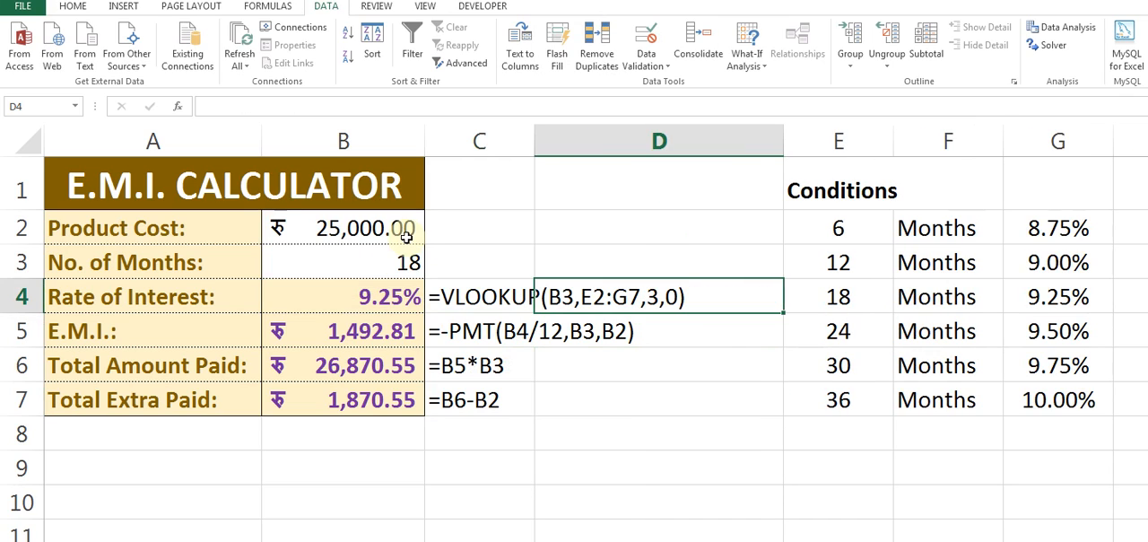
Make the displayed formula texts in C4:C7 bold.
key("Left")
key("shift+Down")
key("shift+Down")
key("shift+Down")
key("ctrl+b")
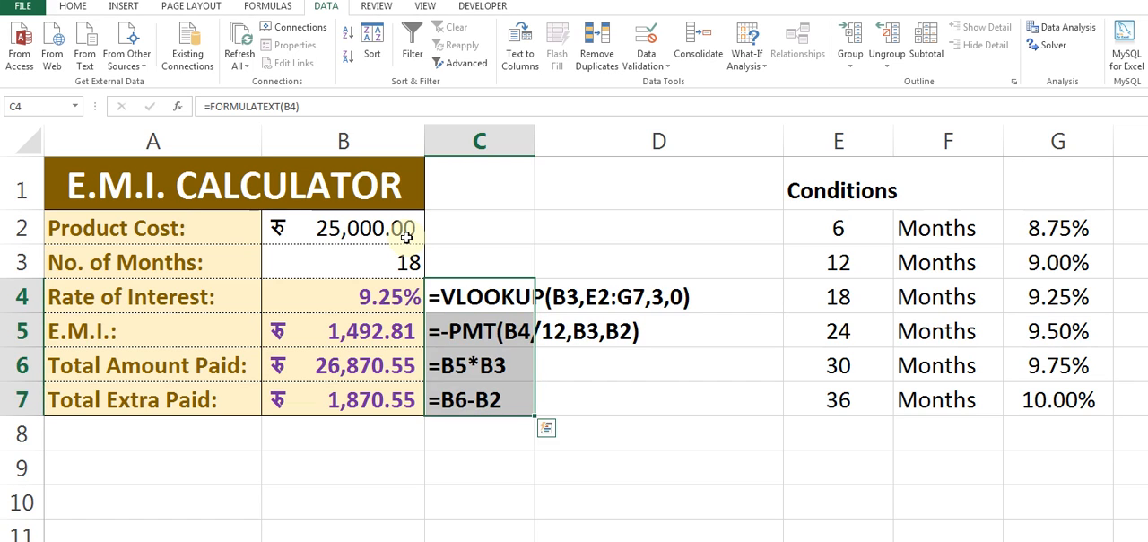
Remove the minus sign from the E.M.I. formula in B5 so that it reads =PMT(B4/12,B3,B2).
key("shift+Up")
key("shift+Up")
key("shift+Up")
key("Left")
key("Down")
key("F2")
key("Right")
key("Delete")
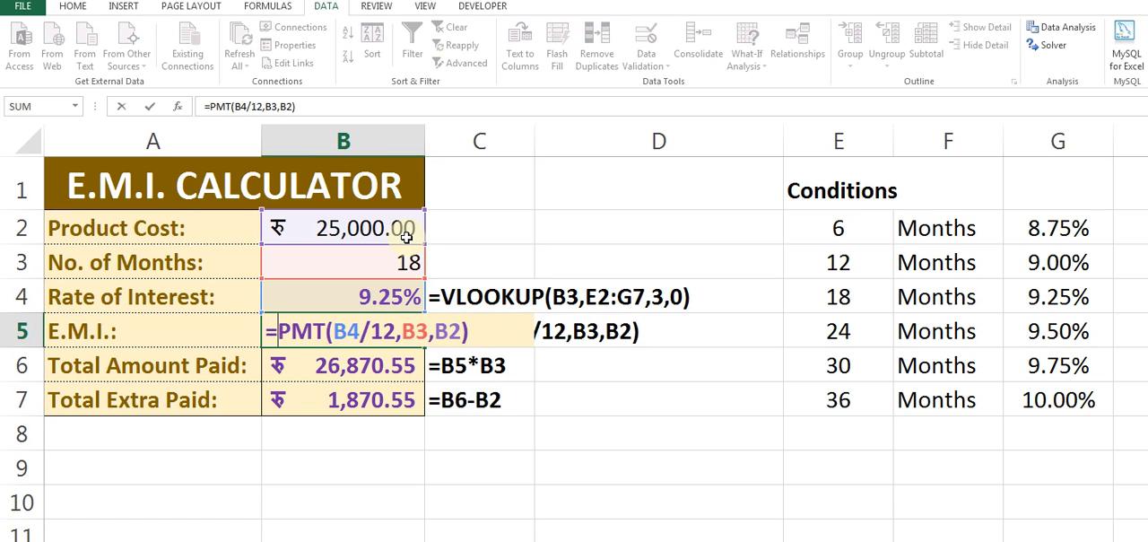
key("ctrl+Return")
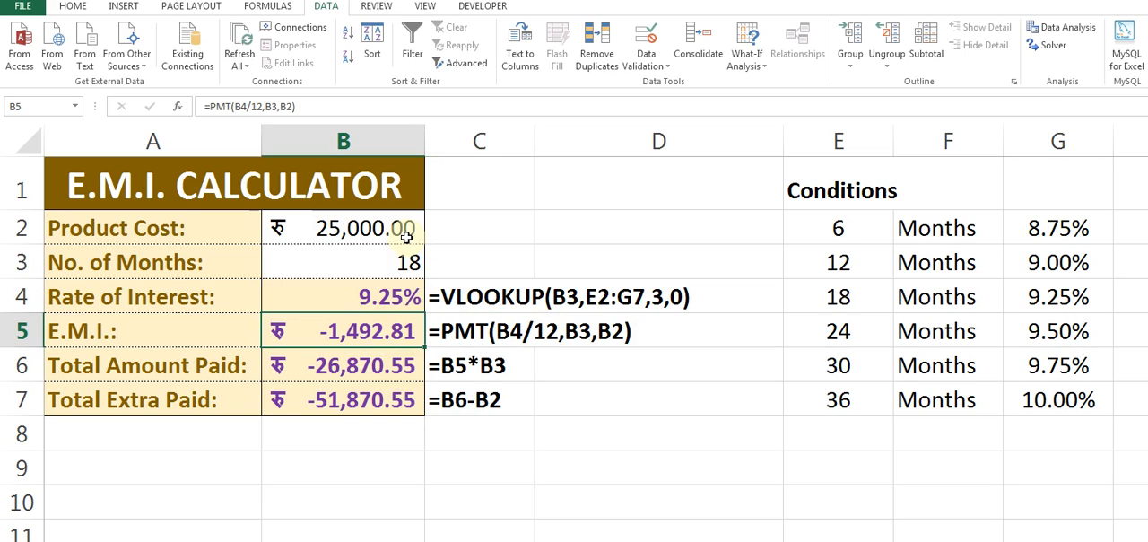
Put the minus sign back in the B5 formula so that it reads =-PMT(B4/12,B3,B2).
key("F2")
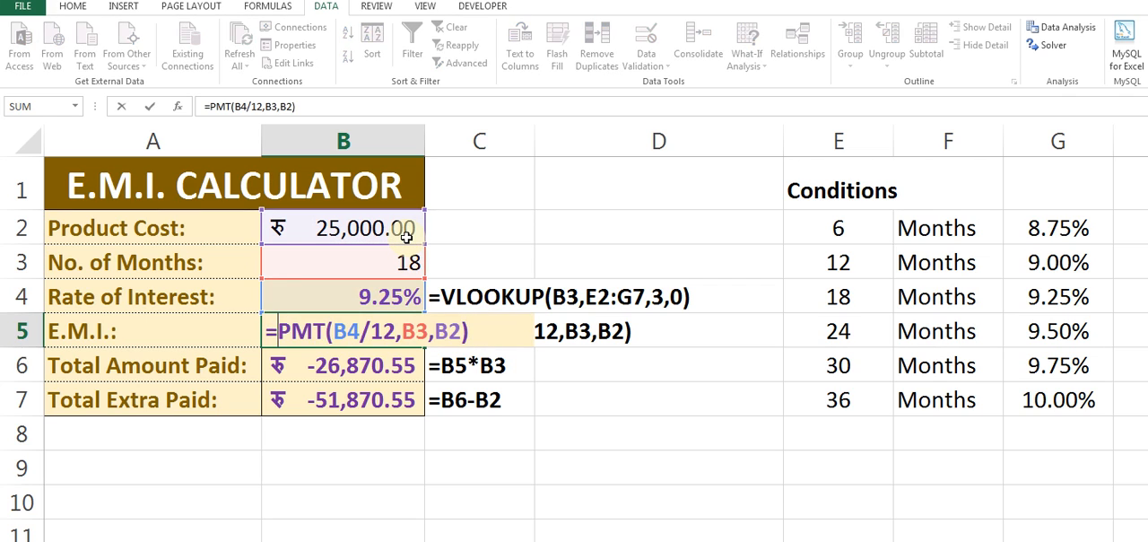
type("-")
key("Return")
Colour the formula texts in C4:C7 with the standard red font colour.
key("Up")
key("Right")
key("Up")
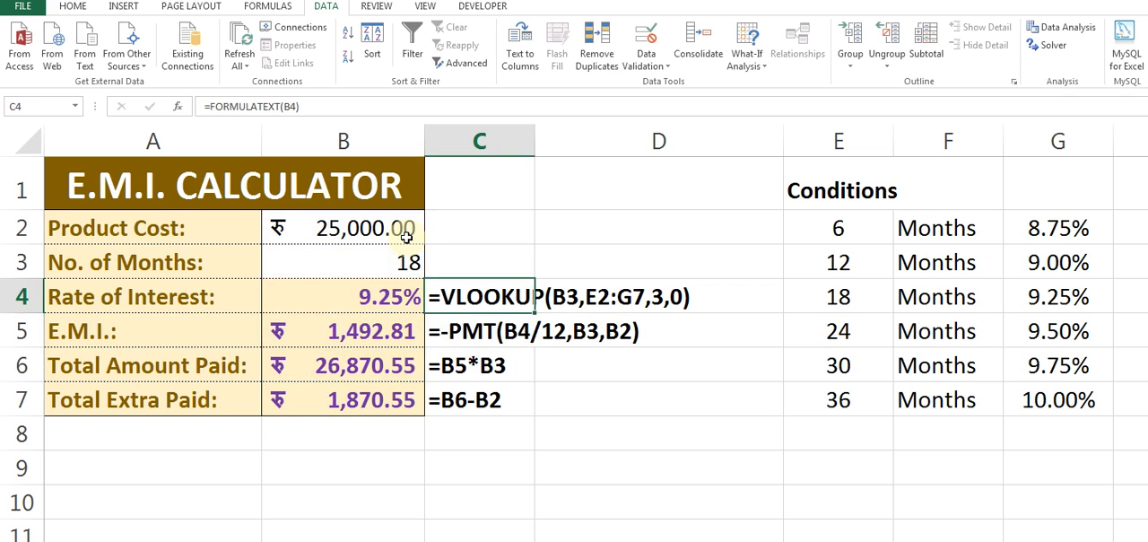
key("ctrl+shift+Down")
left_click(74, 8)
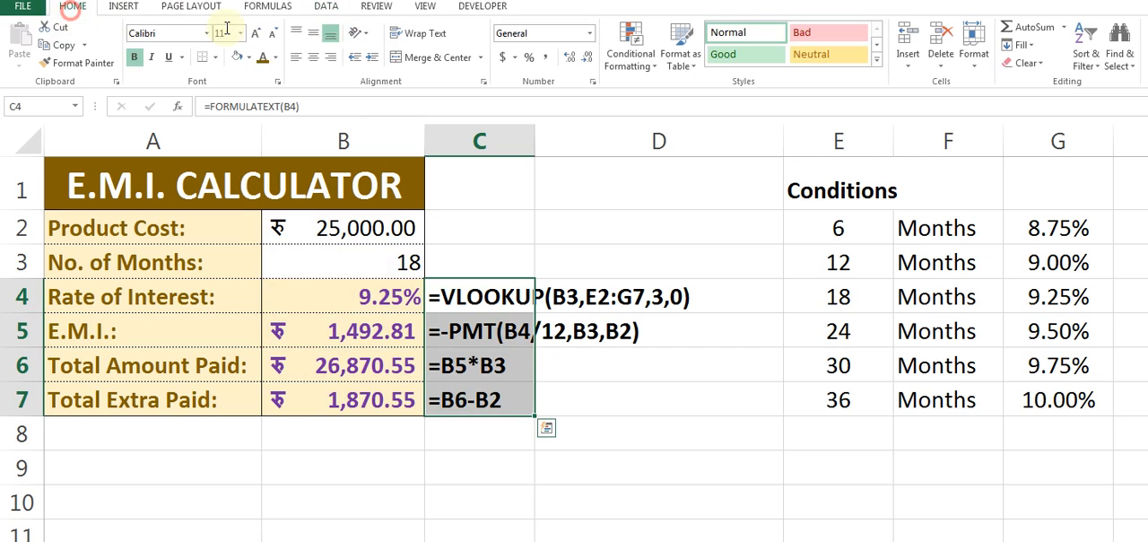
left_click(275, 56)
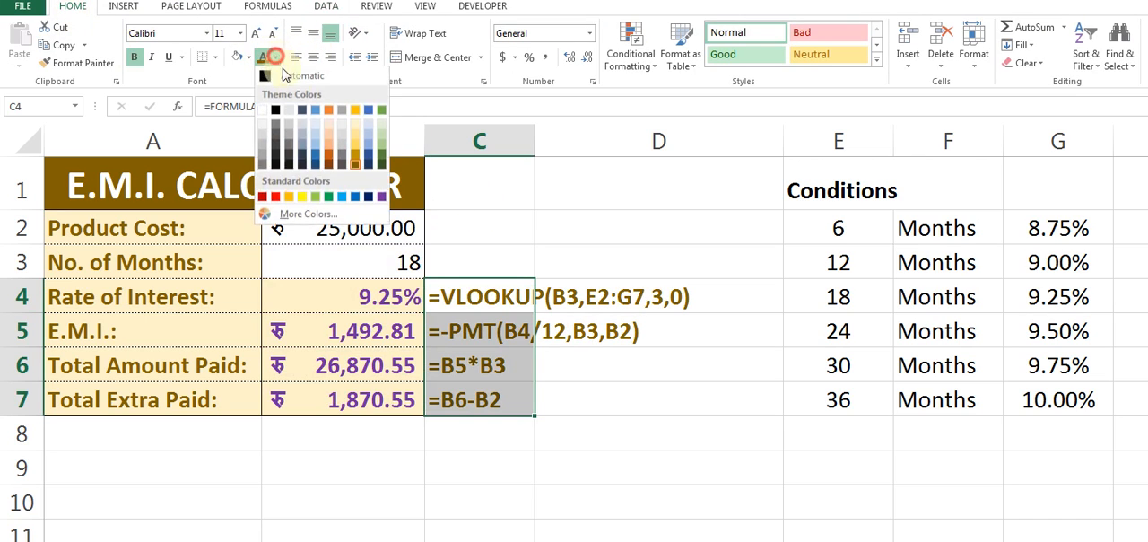
left_click(274, 199)
left_click(354, 303)
left_click(484, 399)
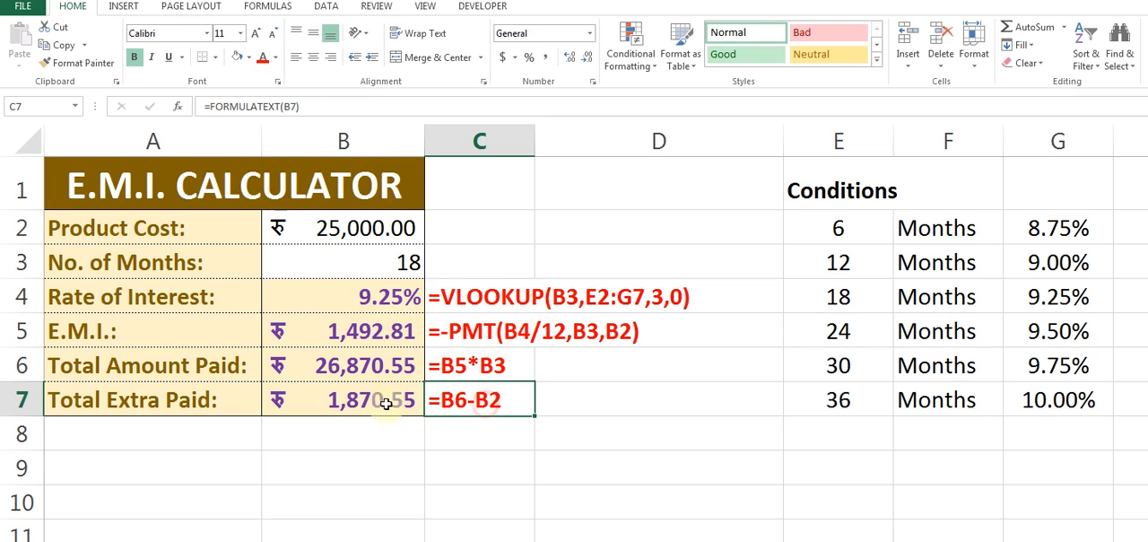
Change the number of months in B3 to 6 from its list of allowed values and check the interest rate cell.
left_click(354, 262)
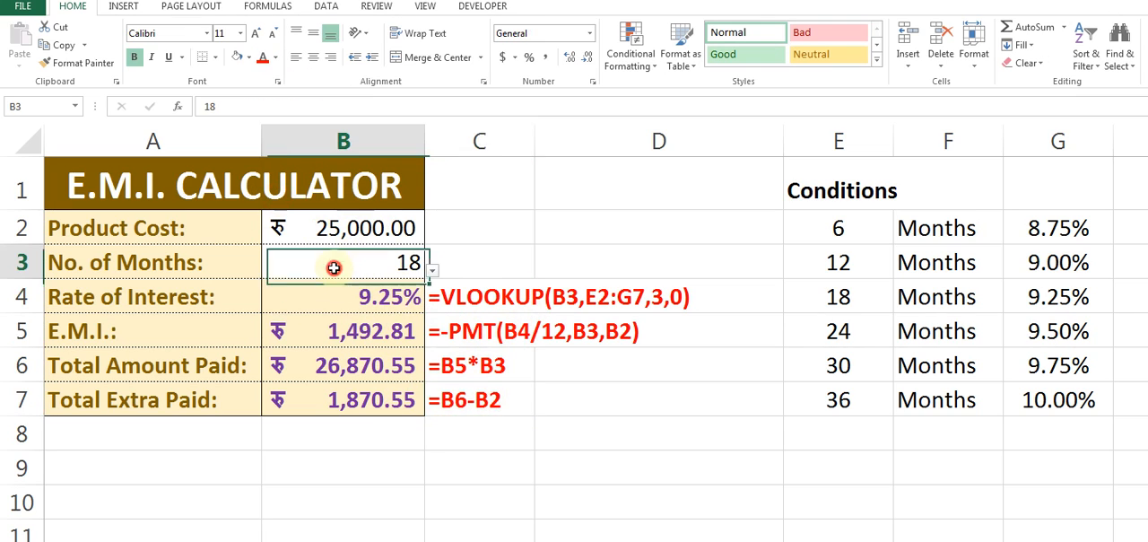
left_click(431, 269)
left_click(248, 294)
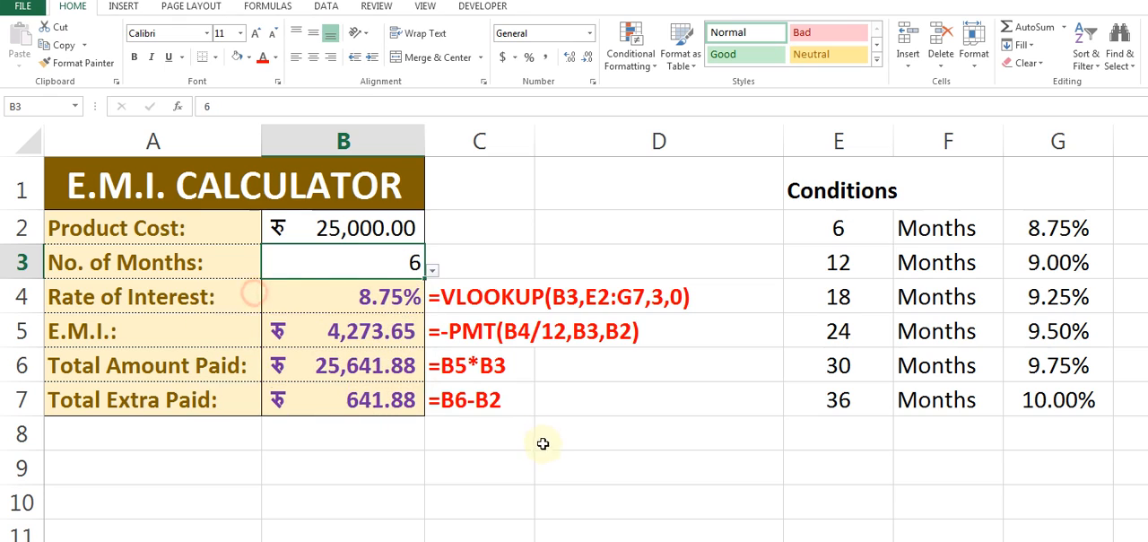
left_click(542, 445)
left_click(355, 298)
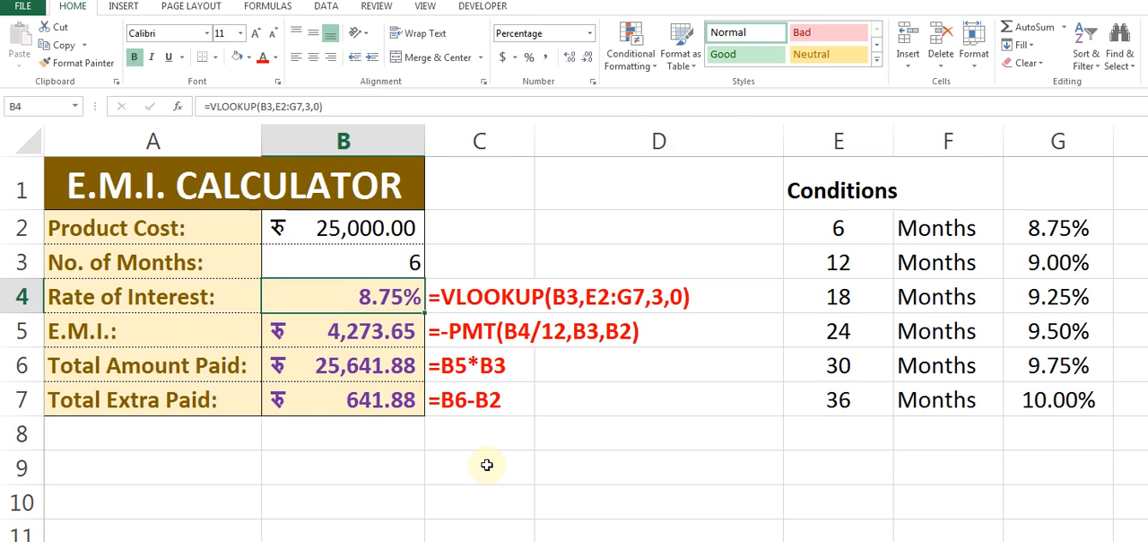